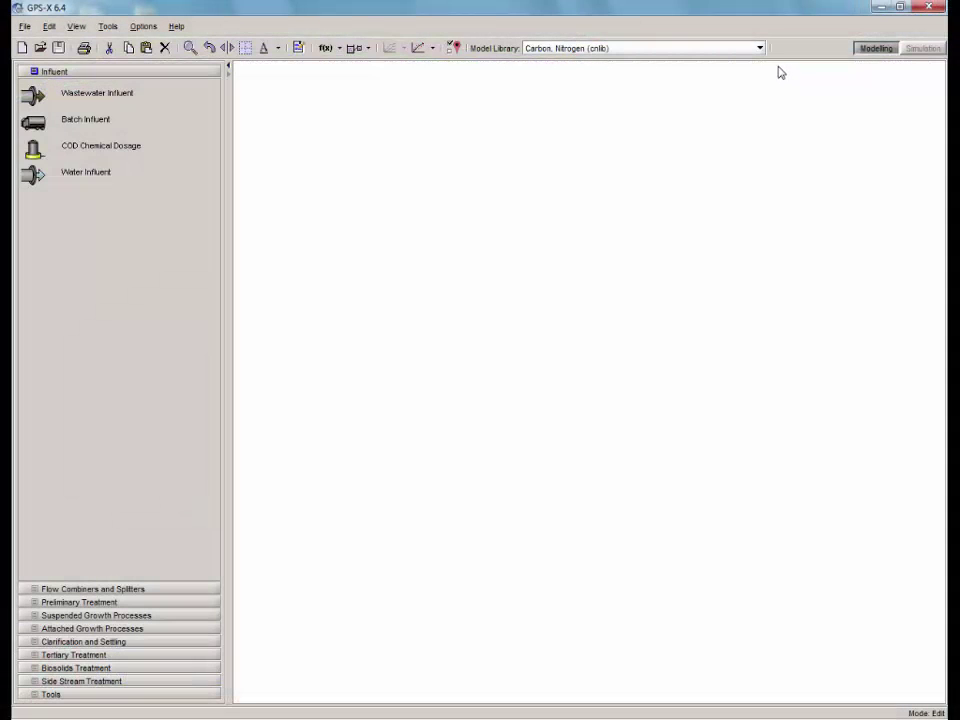
# Open the model library list and browse the Suspended Growth, Attached Growth, Clarification and Tertiary Treatment palettes.
pyautogui.click(759, 49)
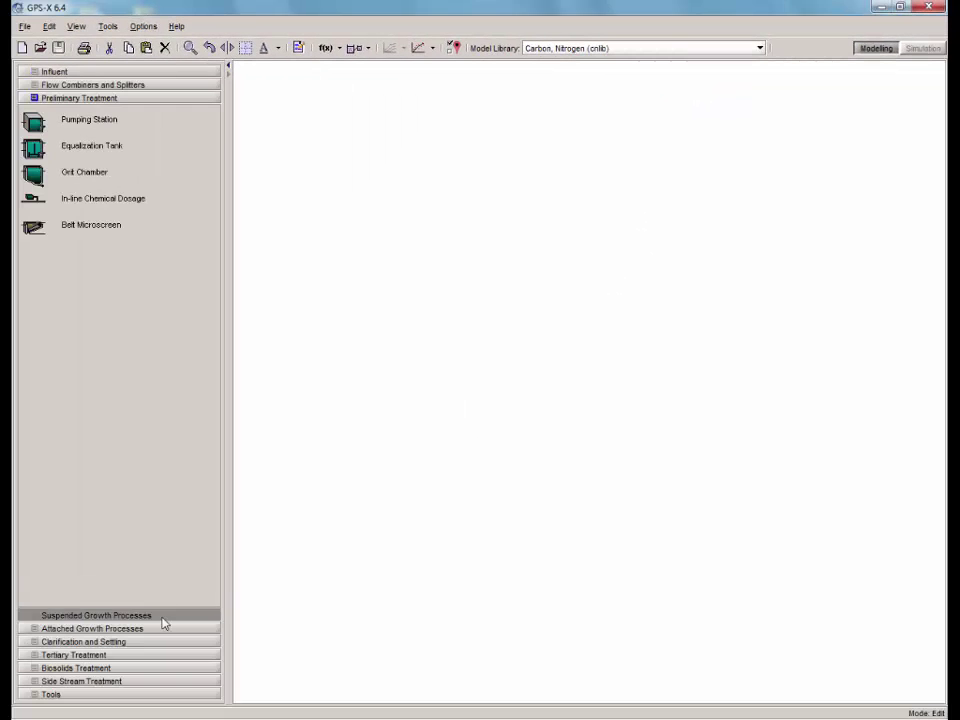
pyautogui.click(163, 617)
pyautogui.click(164, 630)
pyautogui.click(165, 642)
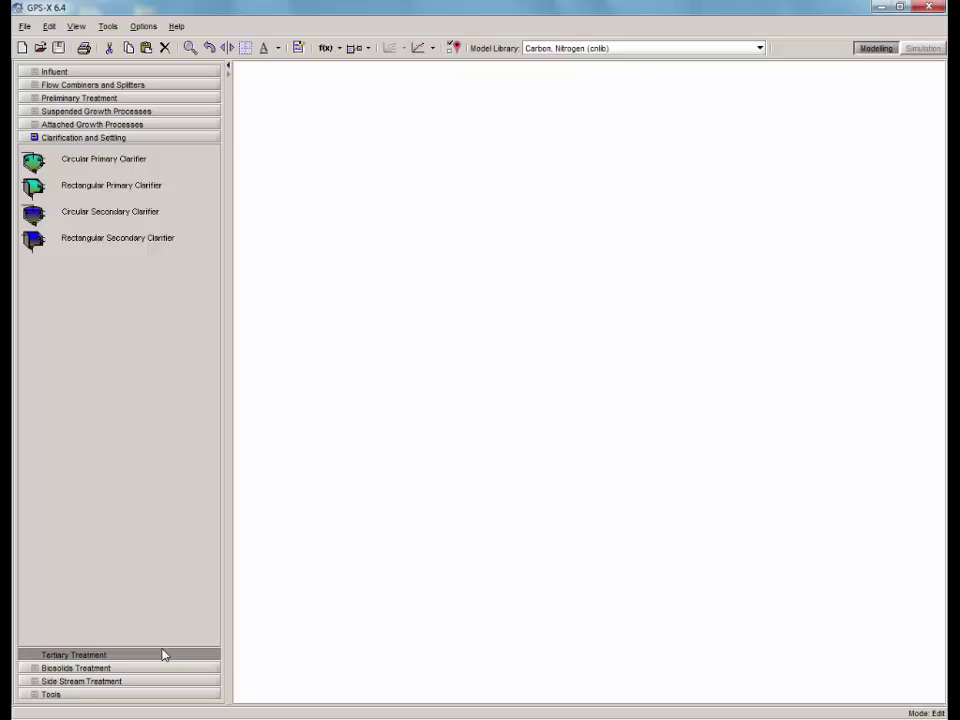
pyautogui.click(164, 654)
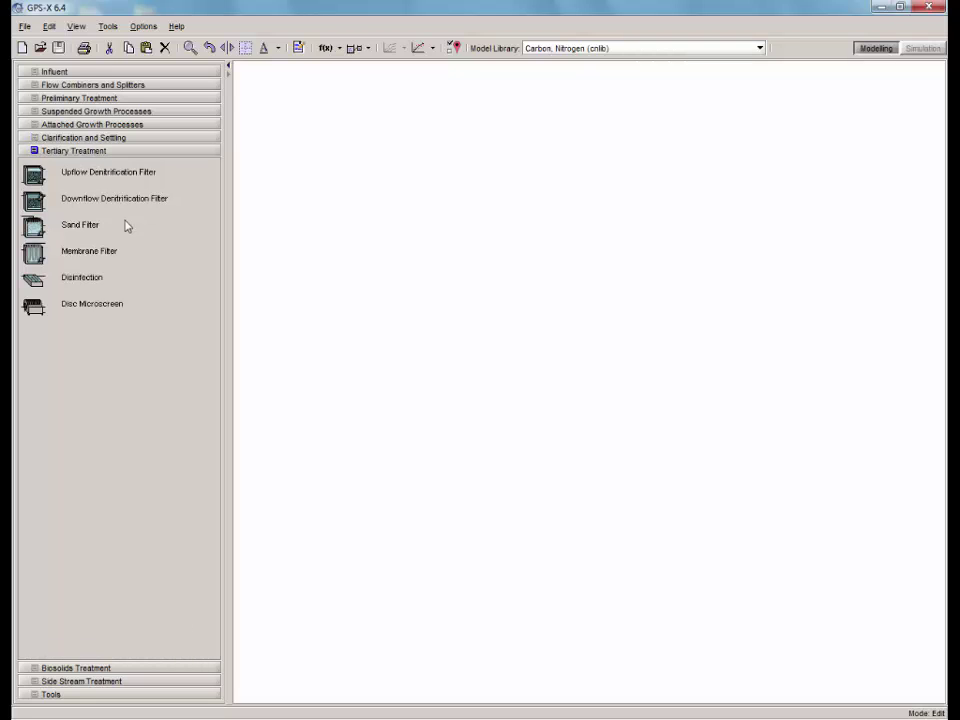
# Place a Wastewater Influent upper left, a Plug-Flow Tank below it, and a Circular Secondary Clarifier beside the tank.
pyautogui.click(92, 73)
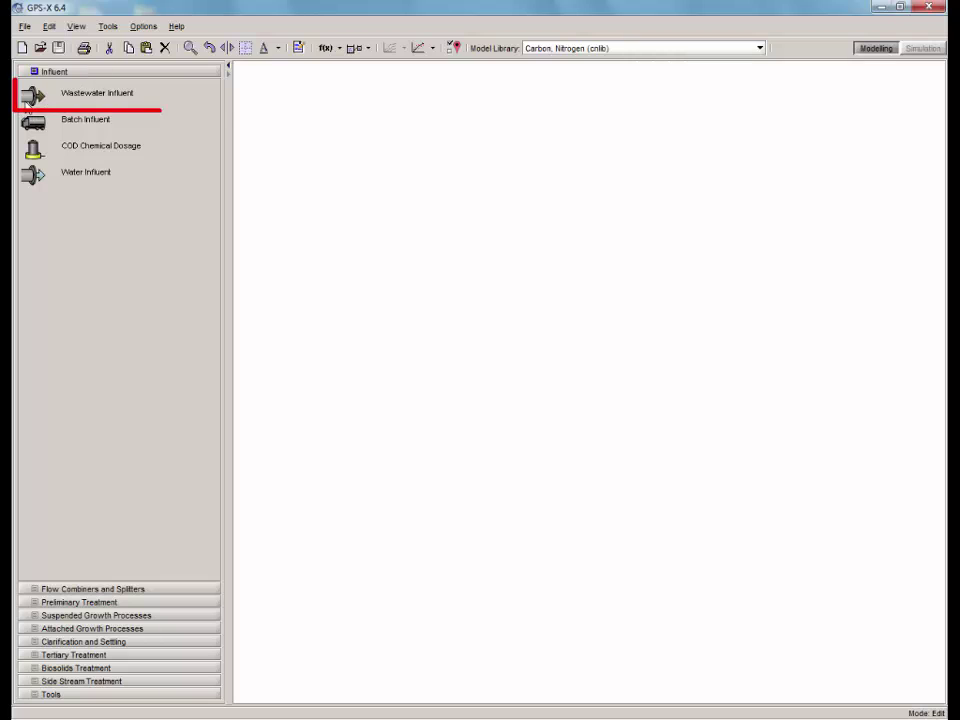
pyautogui.moveTo(34, 98); pyautogui.dragTo(324, 175)
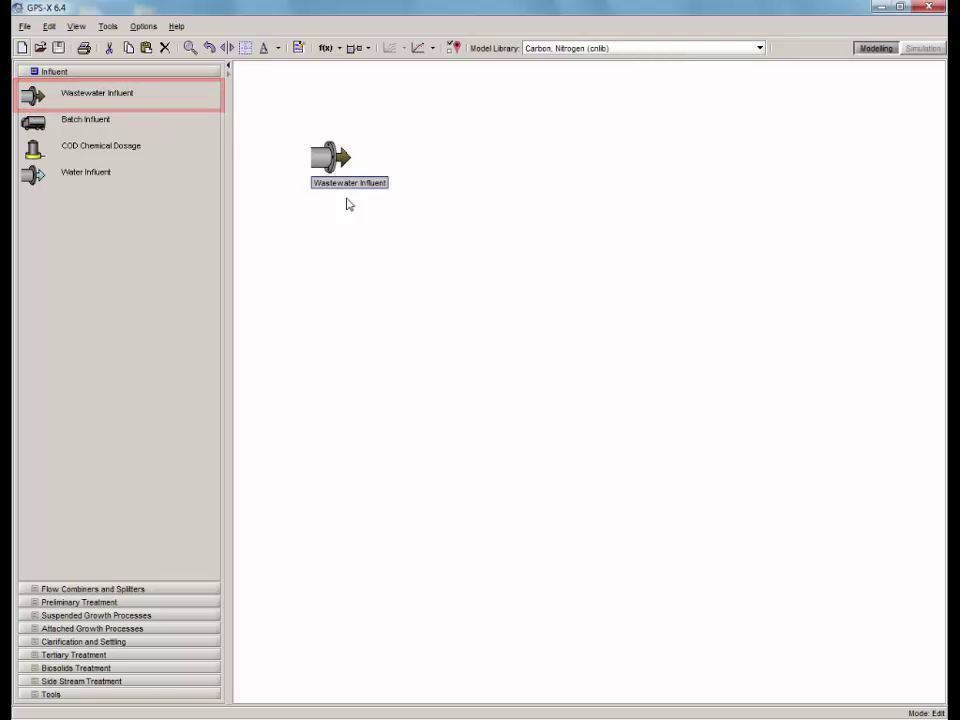
pyautogui.click(191, 615)
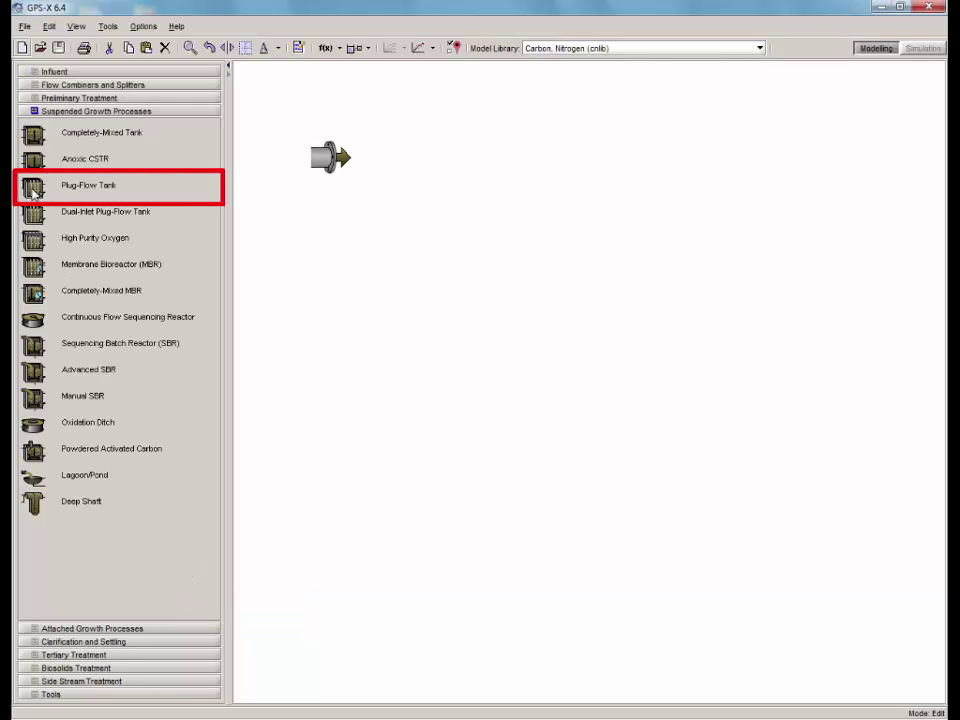
pyautogui.moveTo(32, 190)
pyautogui.mouseDown()
pyautogui.moveTo(259, 222)
pyautogui.moveTo(422, 206)
pyautogui.mouseUp()
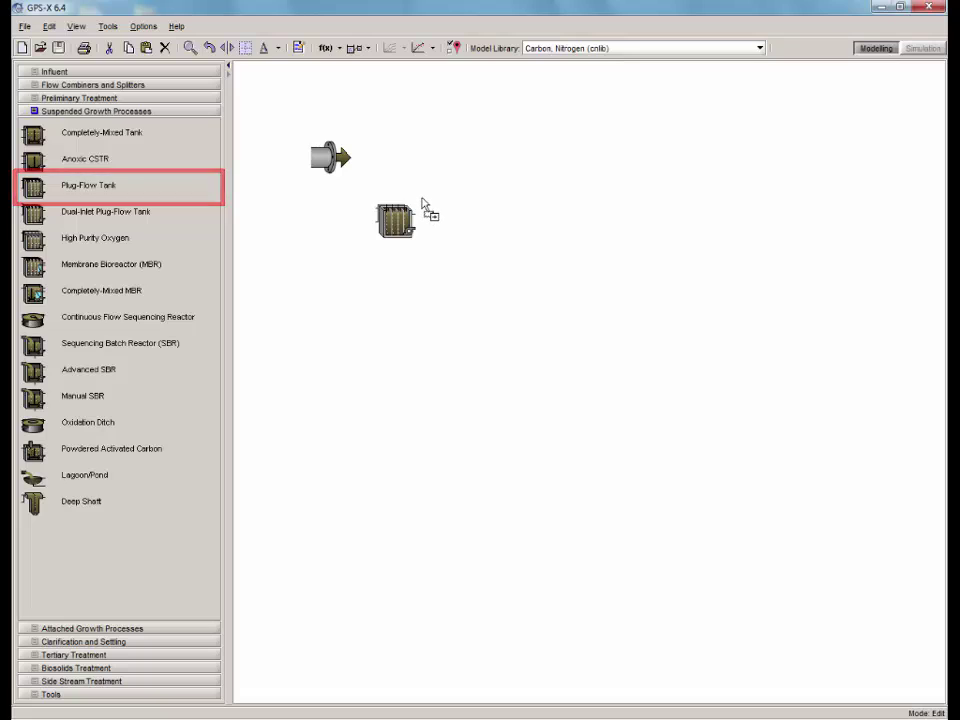
pyautogui.click(178, 643)
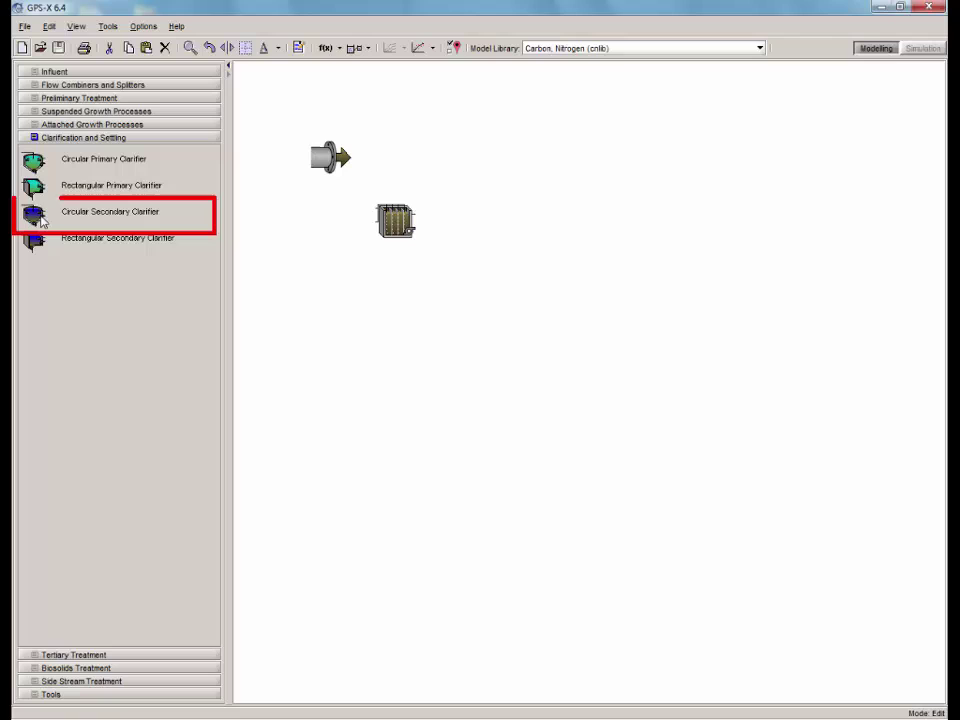
pyautogui.moveTo(42, 221)
pyautogui.mouseDown()
pyautogui.moveTo(276, 259)
pyautogui.moveTo(452, 251)
pyautogui.moveTo(466, 230)
pyautogui.mouseUp()
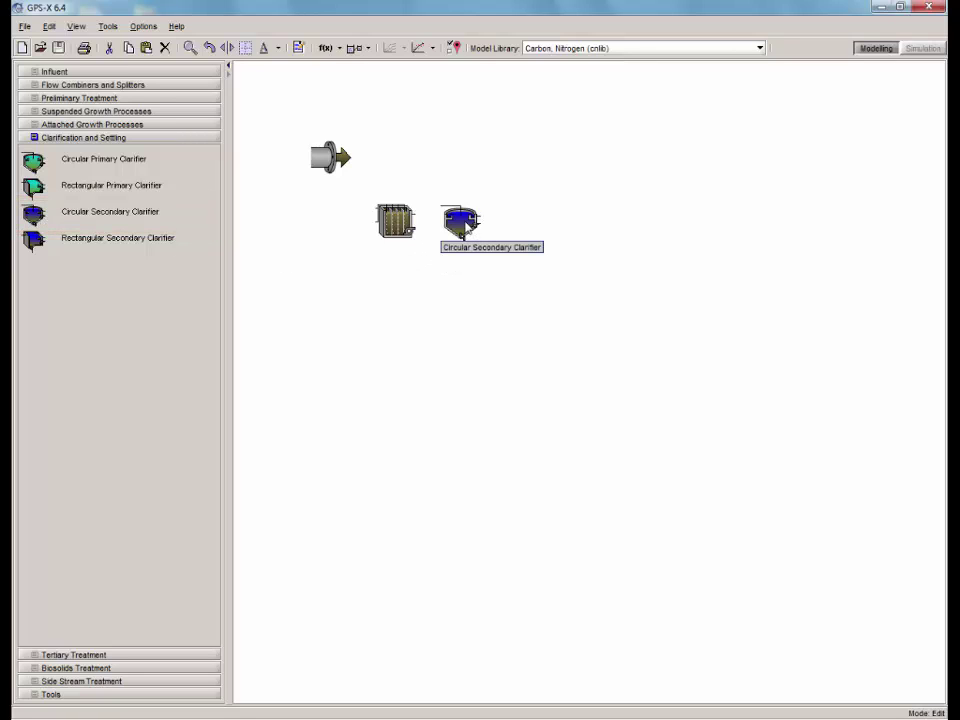
# Use the Locator overview to zoom in tightly around the three units, then close it.
pyautogui.click(190, 49)
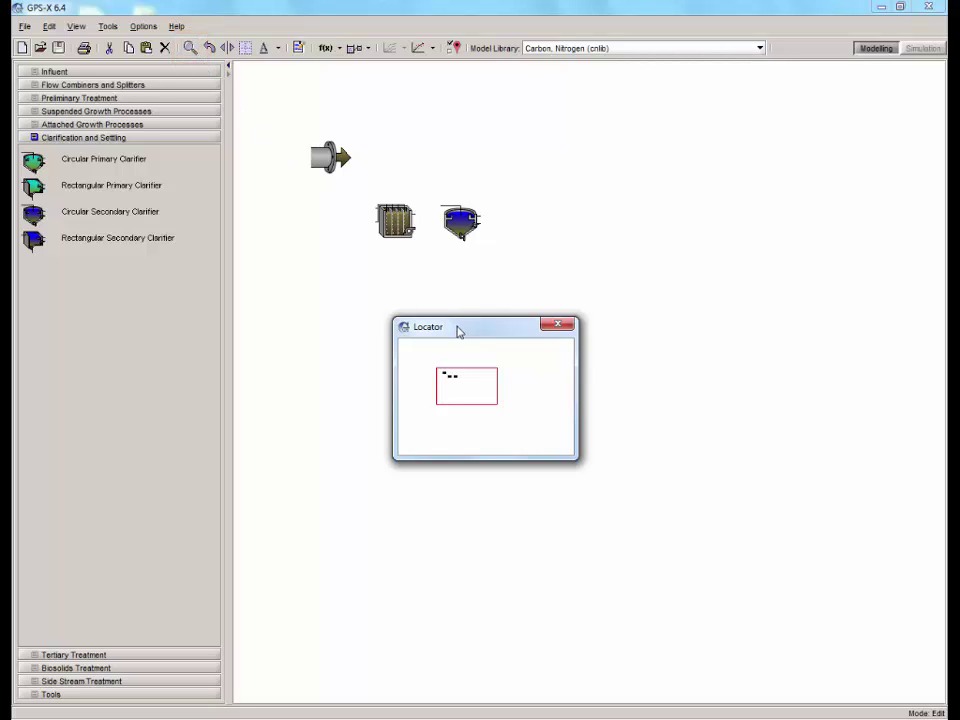
pyautogui.moveTo(456, 330); pyautogui.dragTo(443, 645)
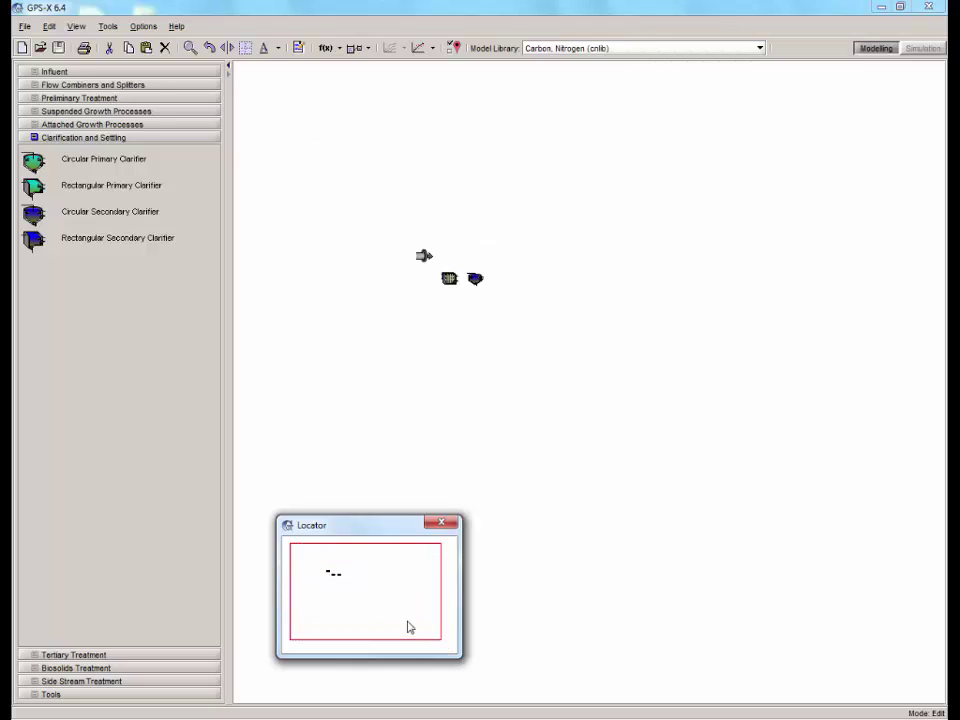
pyautogui.moveTo(323, 569); pyautogui.dragTo(341, 579)
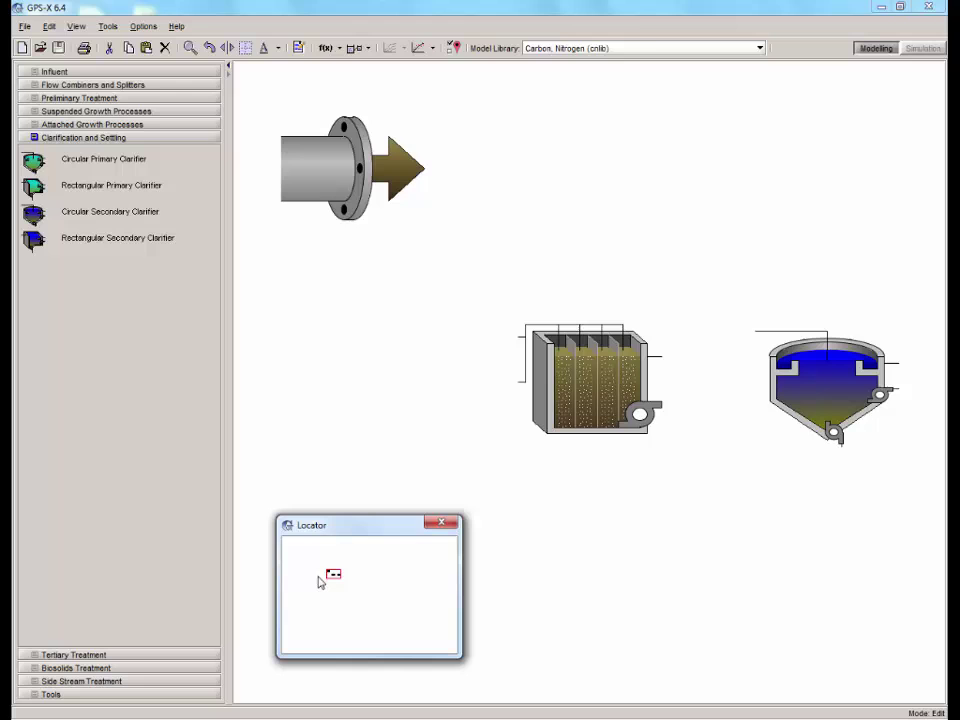
pyautogui.click(438, 525)
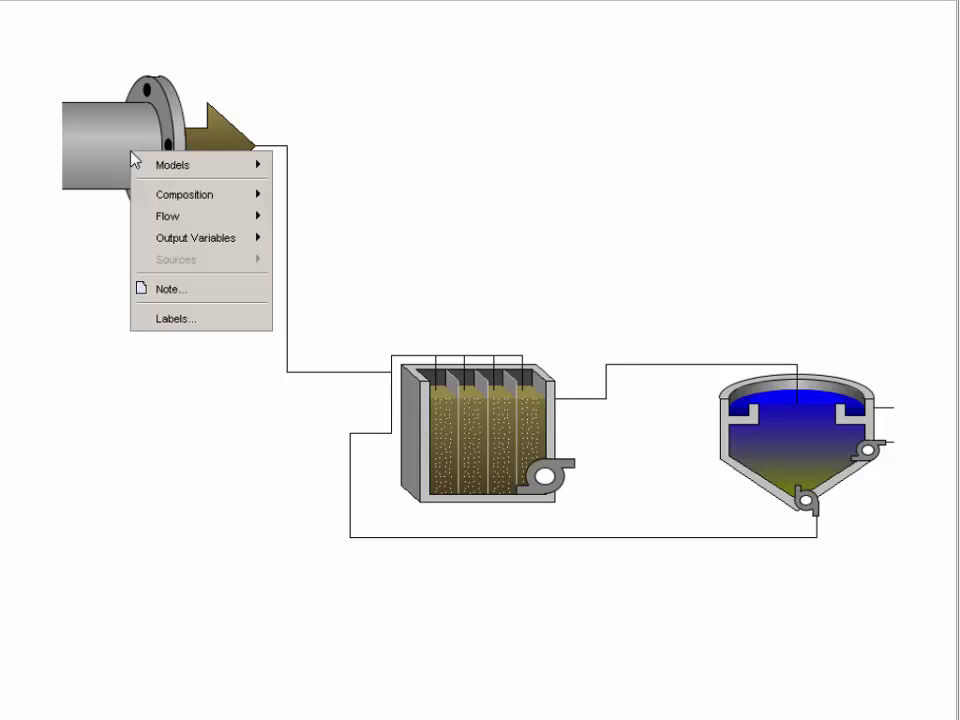
# Label the influent 'Influent' with stream name inf.
pyautogui.click(160, 318)
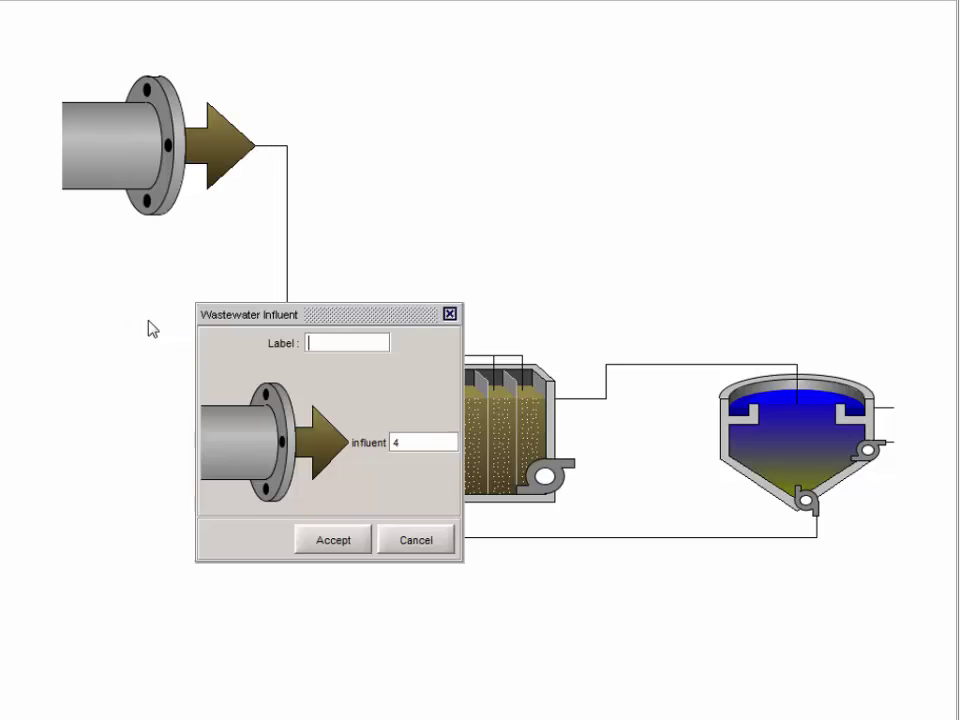
pyautogui.write('Influent')
pyautogui.press('Tab')
pyautogui.write('inf')
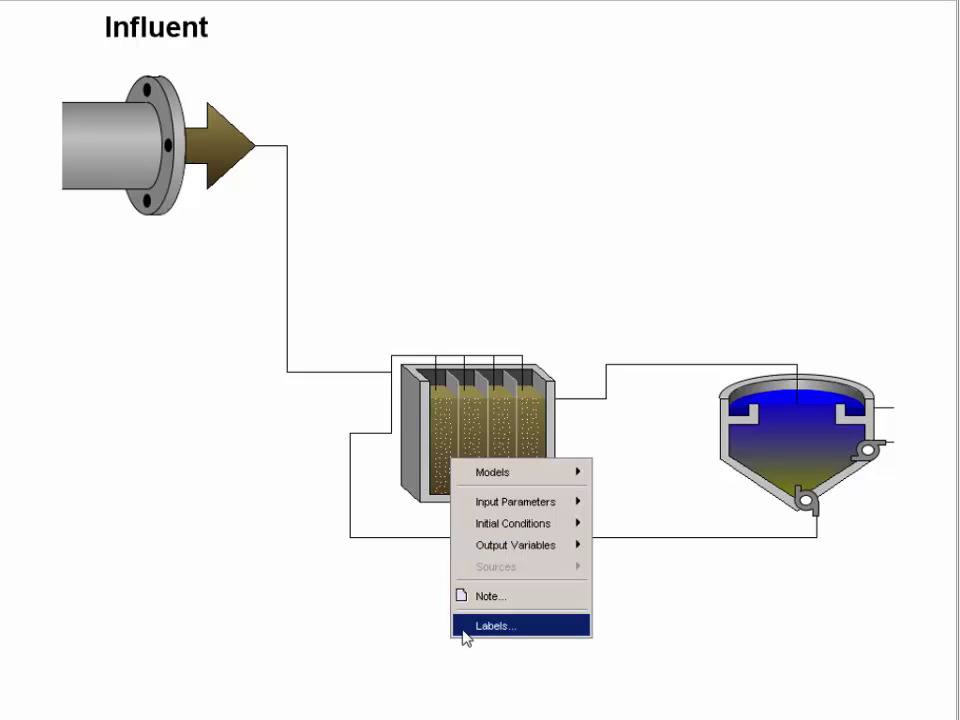
# Label the plug-flow tank 'Aeration Tank' with overflow stream mlss.
pyautogui.click(463, 628)
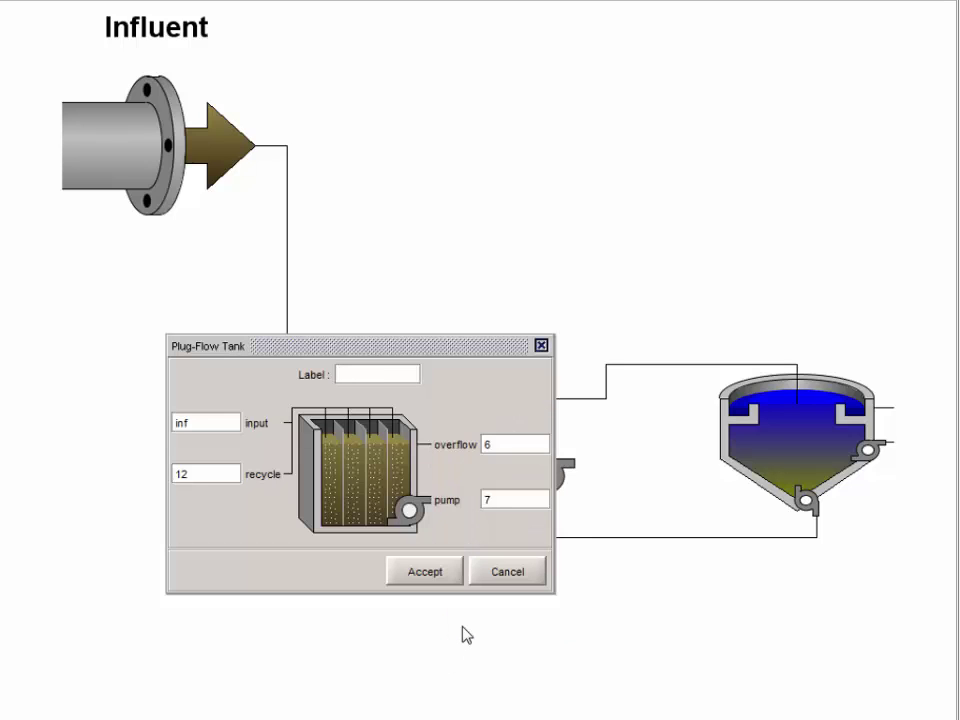
pyautogui.write('Aeration Tank')
pyautogui.doubleClick(506, 444)
pyautogui.write('mlss')
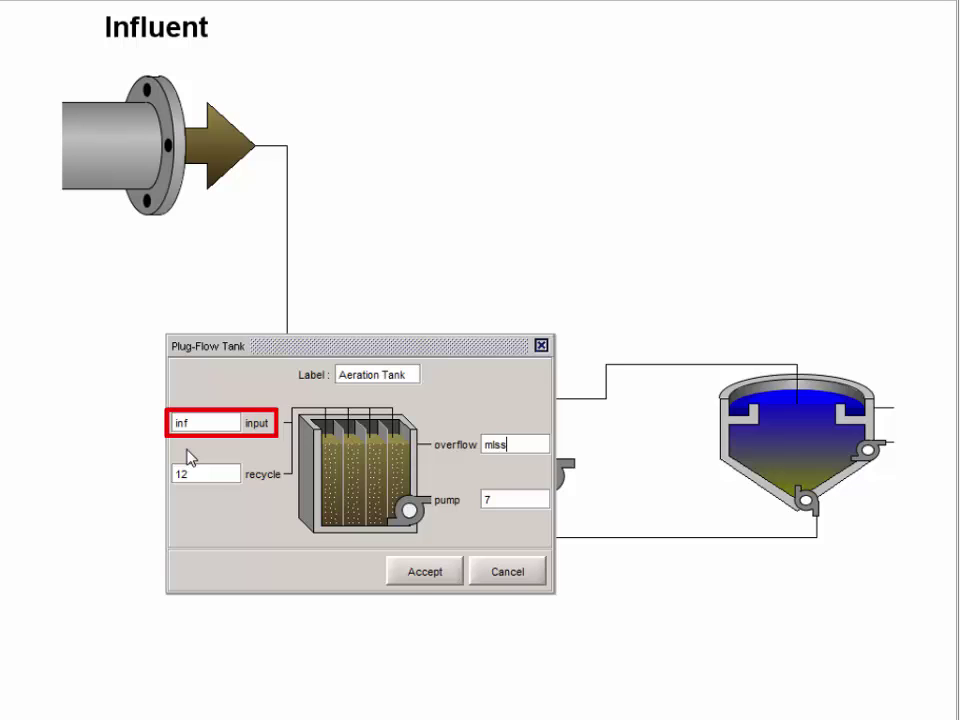
pyautogui.click(407, 575)
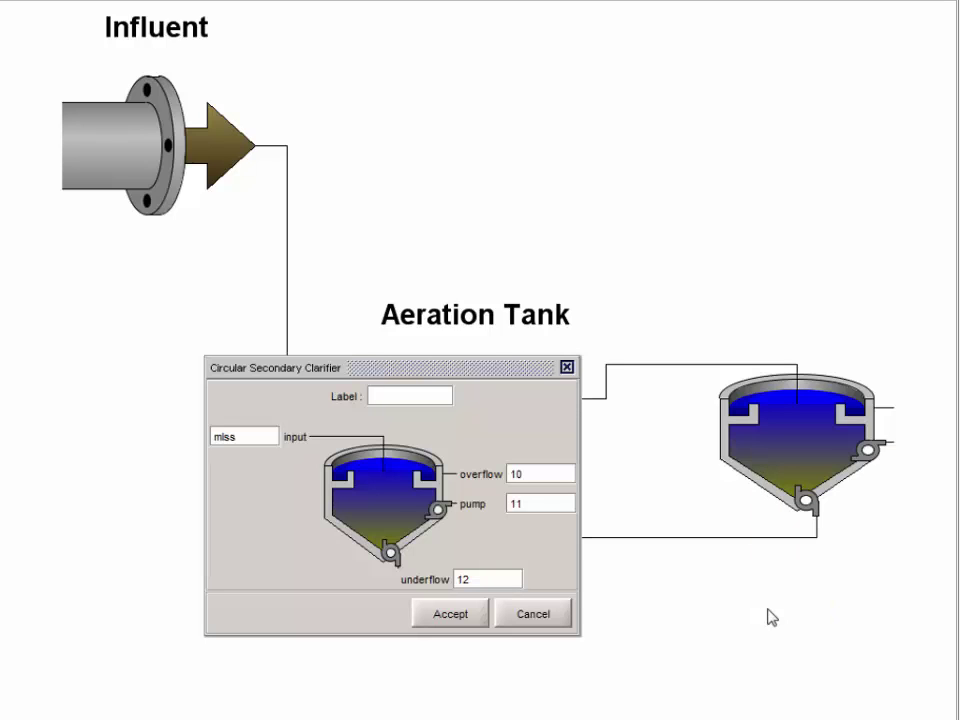
# Label the clarifier 'Final Clarifier 1' with overflow fe1, pumped was1 and underflow ras1 streams.
pyautogui.write('Final Clarifi')
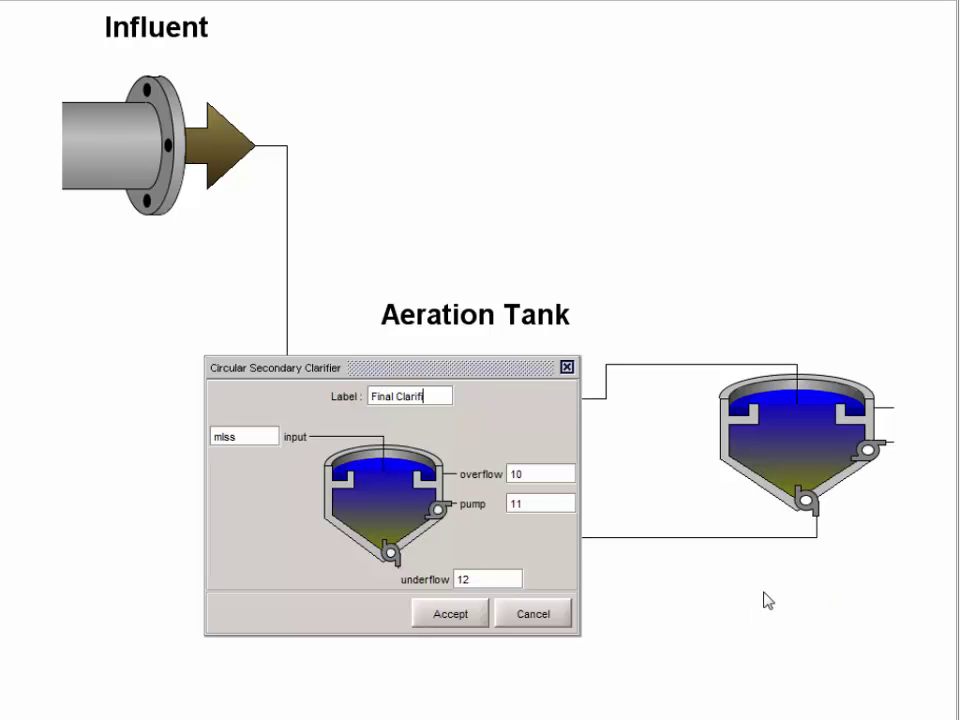
pyautogui.write('er 1')
pyautogui.press('Tab')
pyautogui.write('fe1')
pyautogui.press('Tab')
pyautogui.write('was1')
pyautogui.press('Tab')
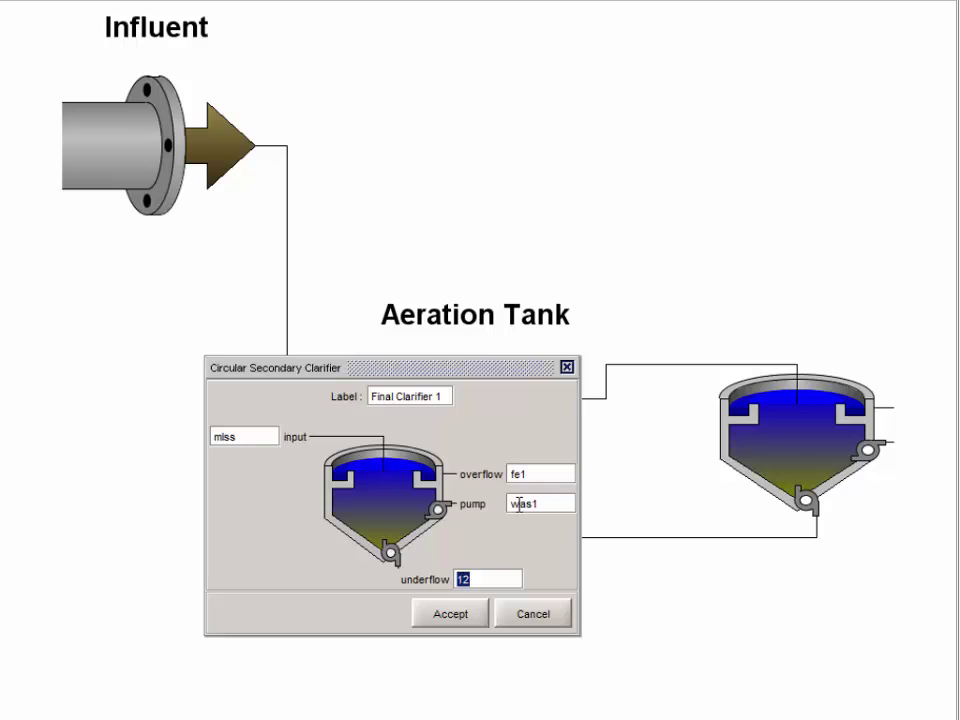
pyautogui.write('ras1')
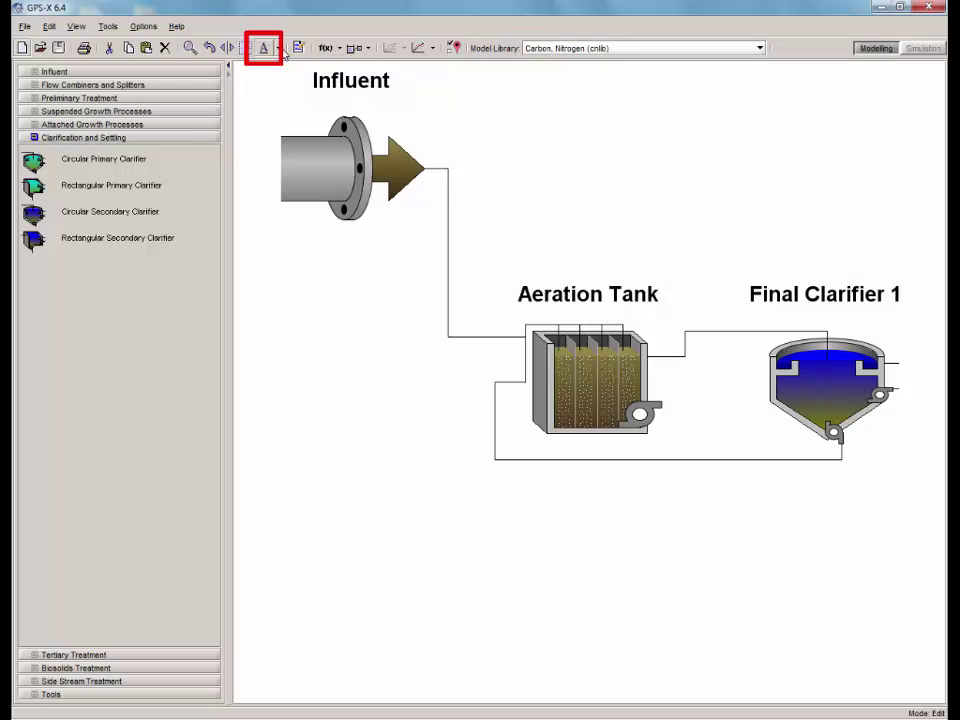
# Show stream names on the diagram and save the layout as Tutorial_1.
pyautogui.click(281, 50)
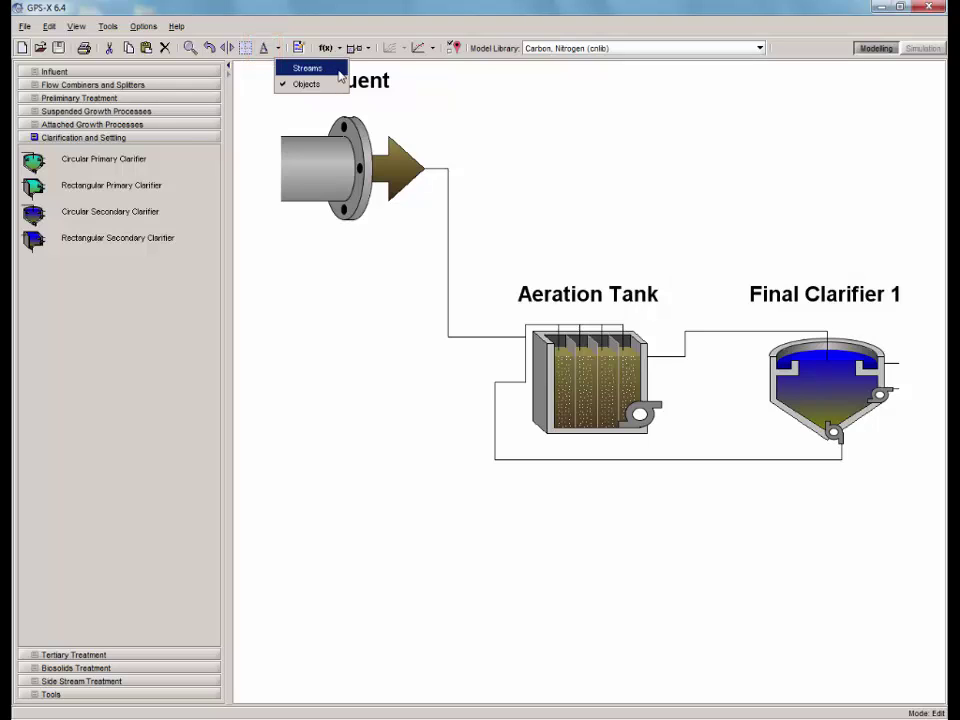
pyautogui.click(308, 68)
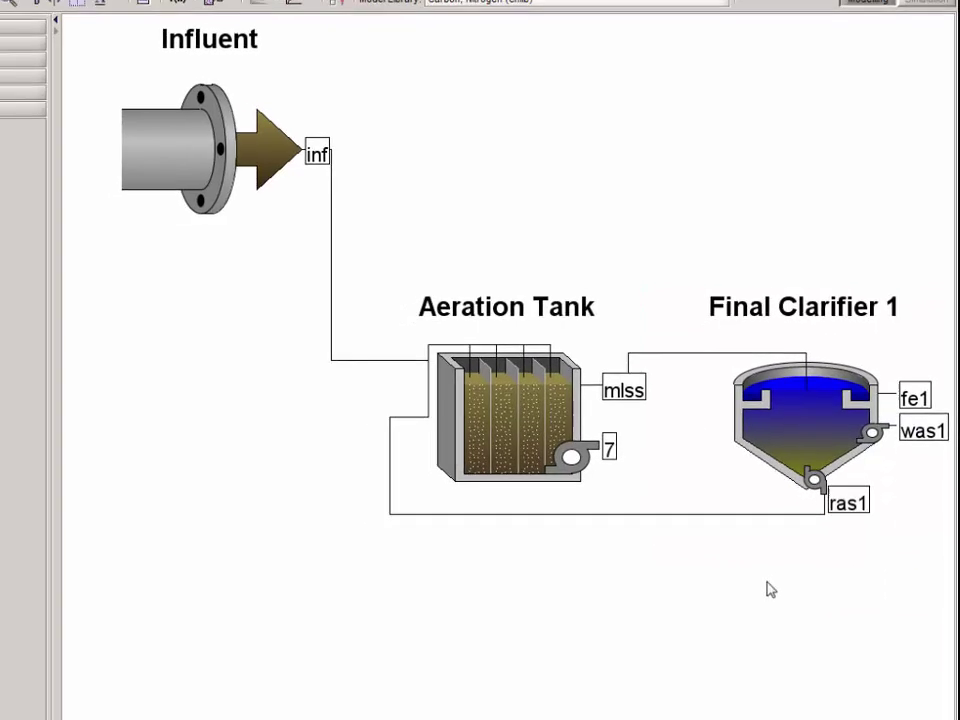
pyautogui.click(24, 26)
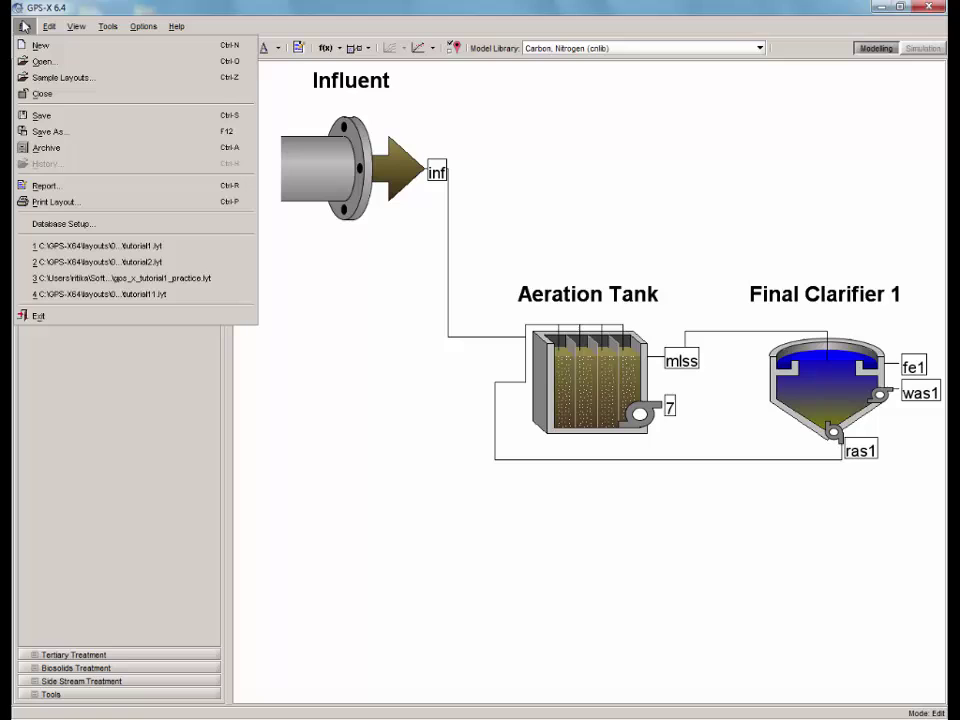
pyautogui.click(34, 132)
pyautogui.write('Tutori')
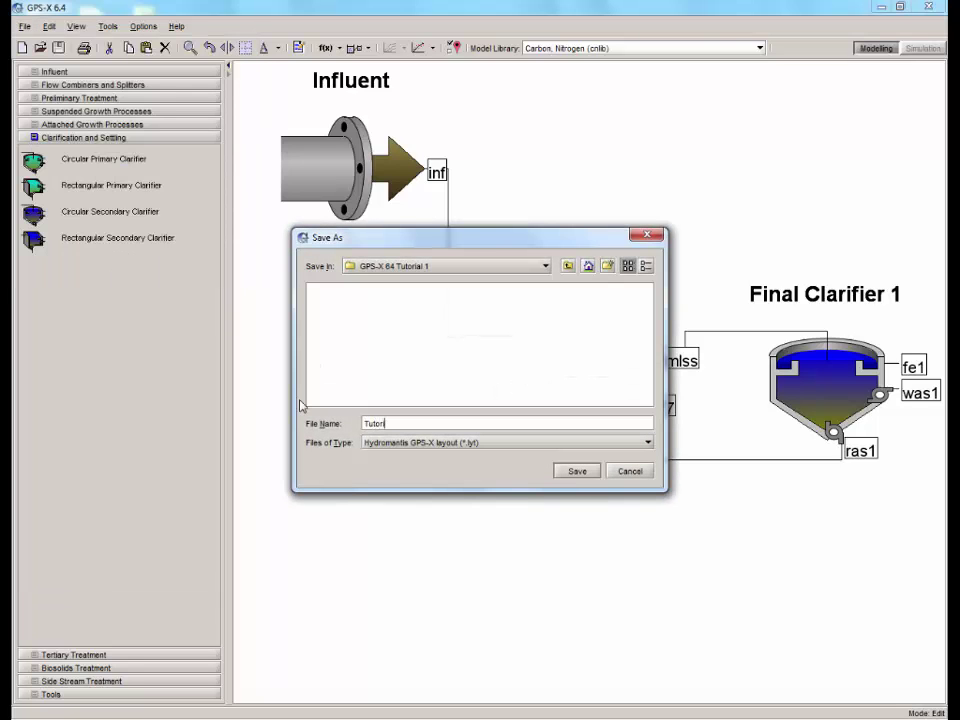
pyautogui.write('al_1')
pyautogui.click(589, 475)
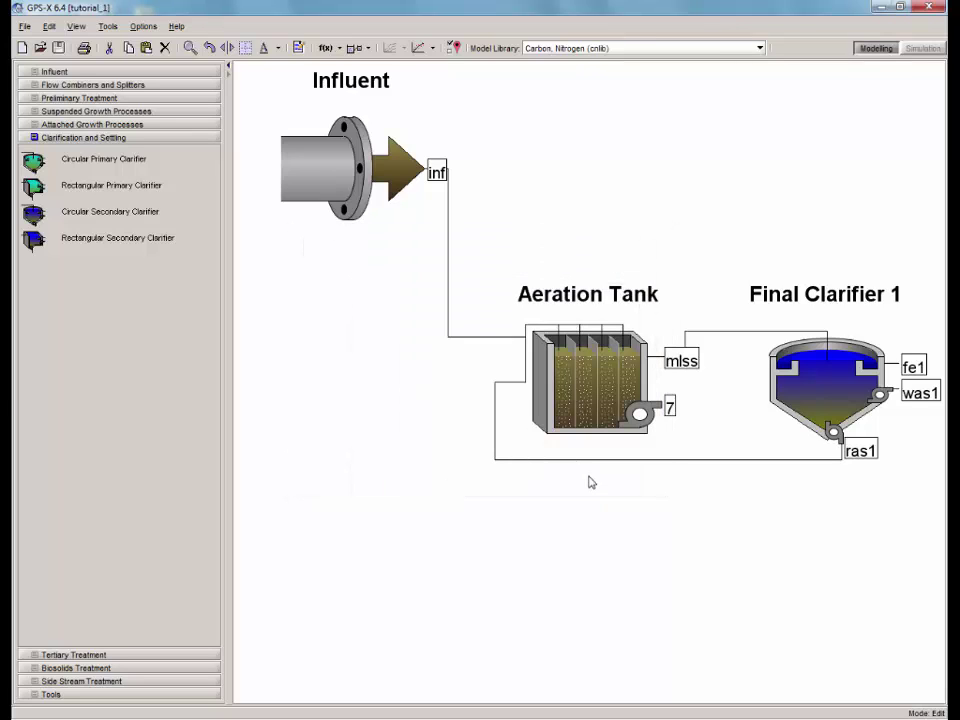
# In the Influent Advisor, set total COD to 380 gCOD/m3 and total TKN to 35 gN/m3.
pyautogui.rightClick(307, 189)
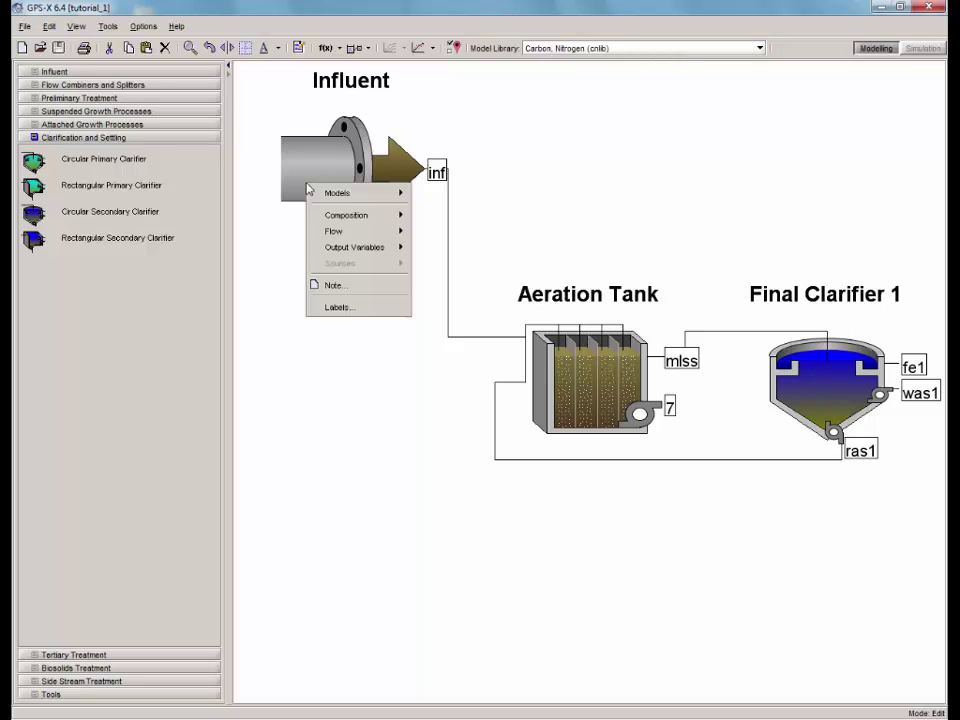
pyautogui.moveTo(375, 218)
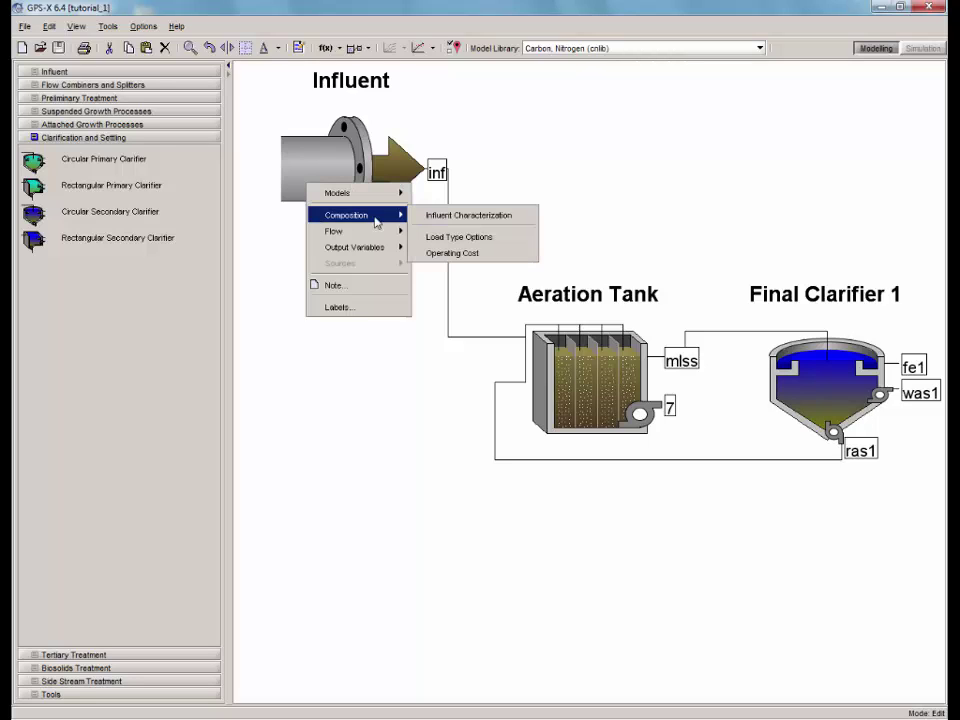
pyautogui.click(534, 222)
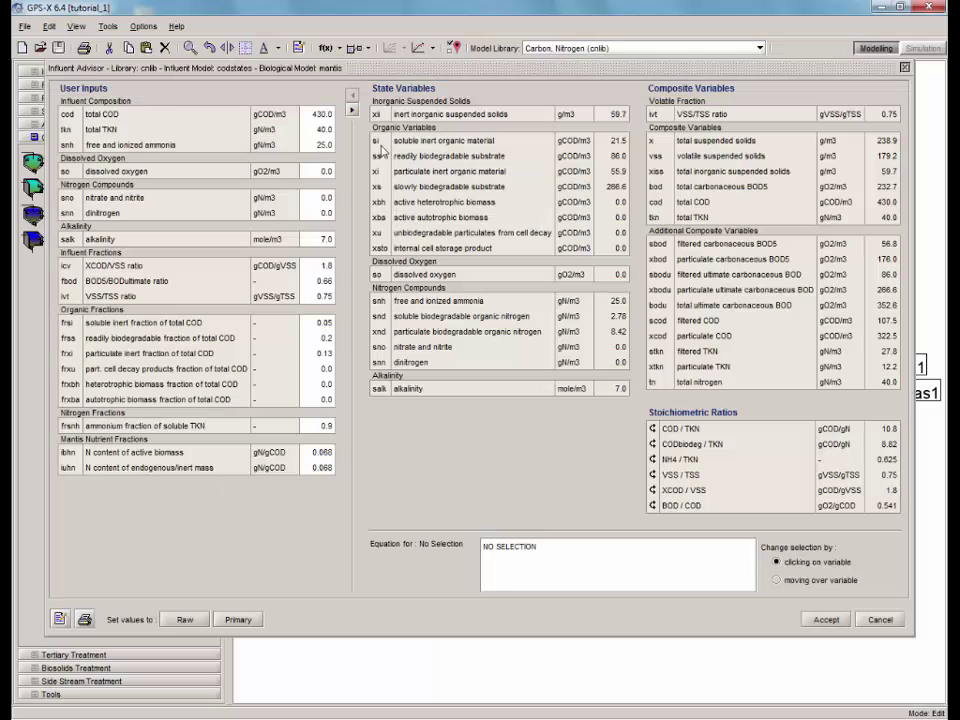
pyautogui.doubleClick(313, 114)
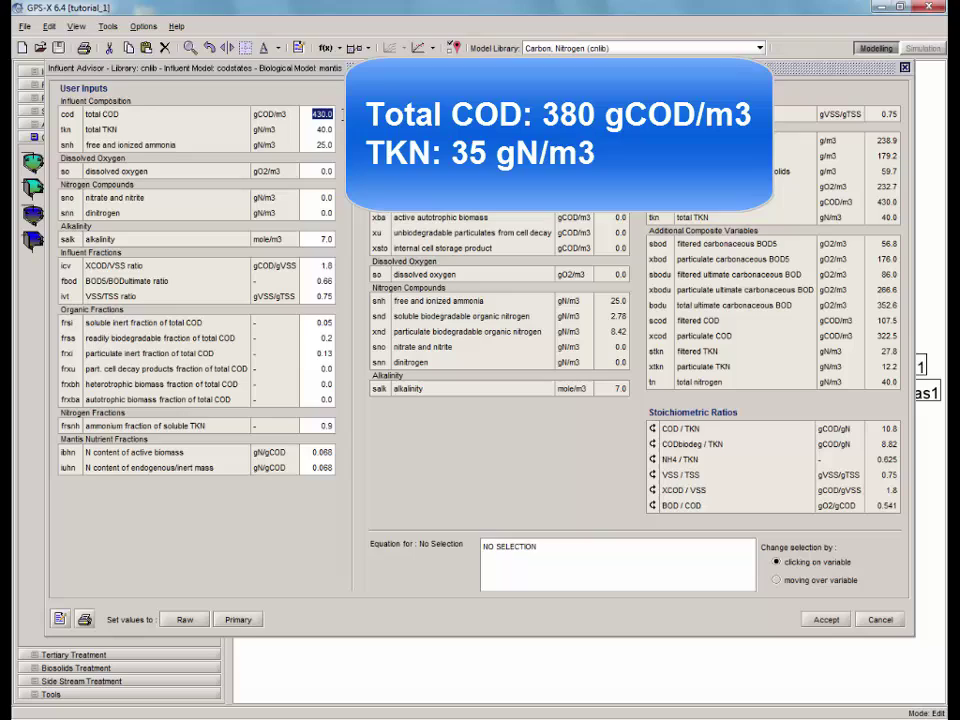
pyautogui.write('380')
pyautogui.doubleClick(321, 129)
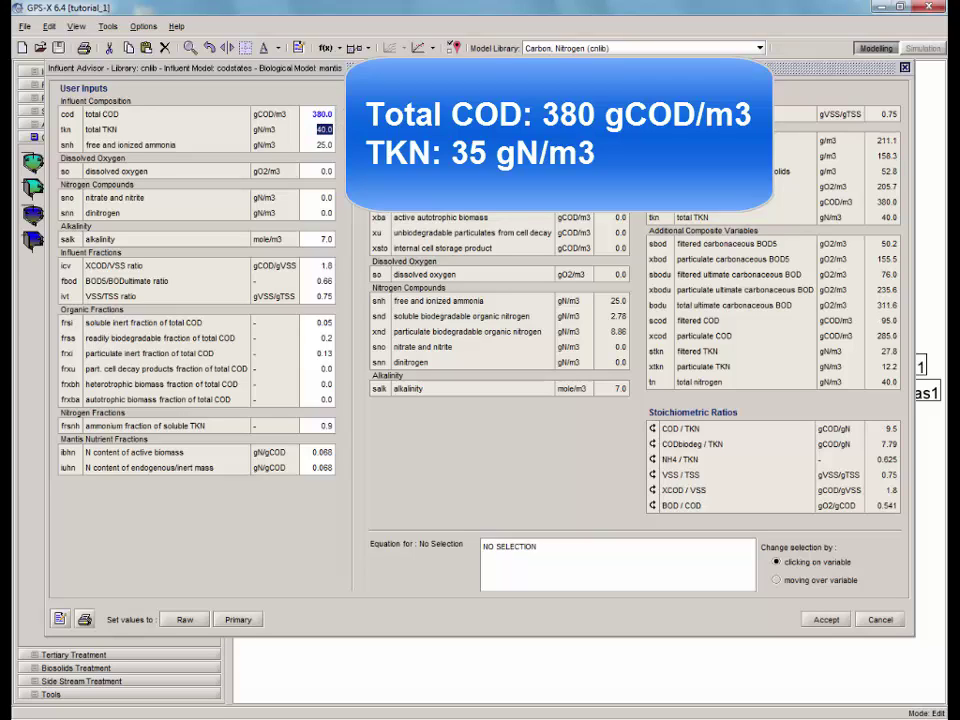
pyautogui.write('35')
pyautogui.press('Return')
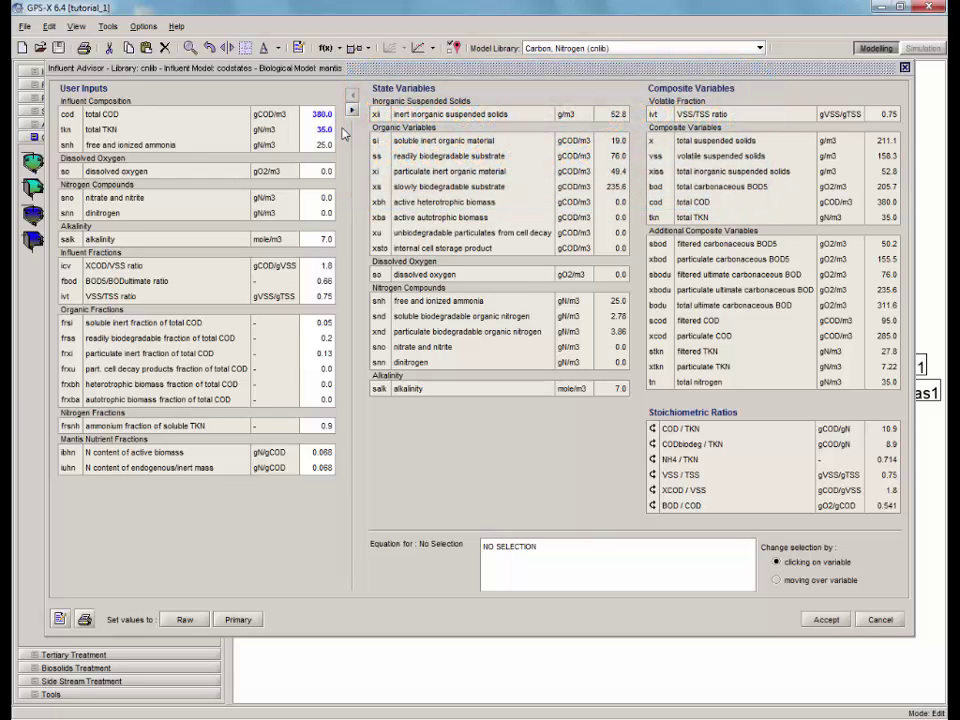
pyautogui.click(826, 619)
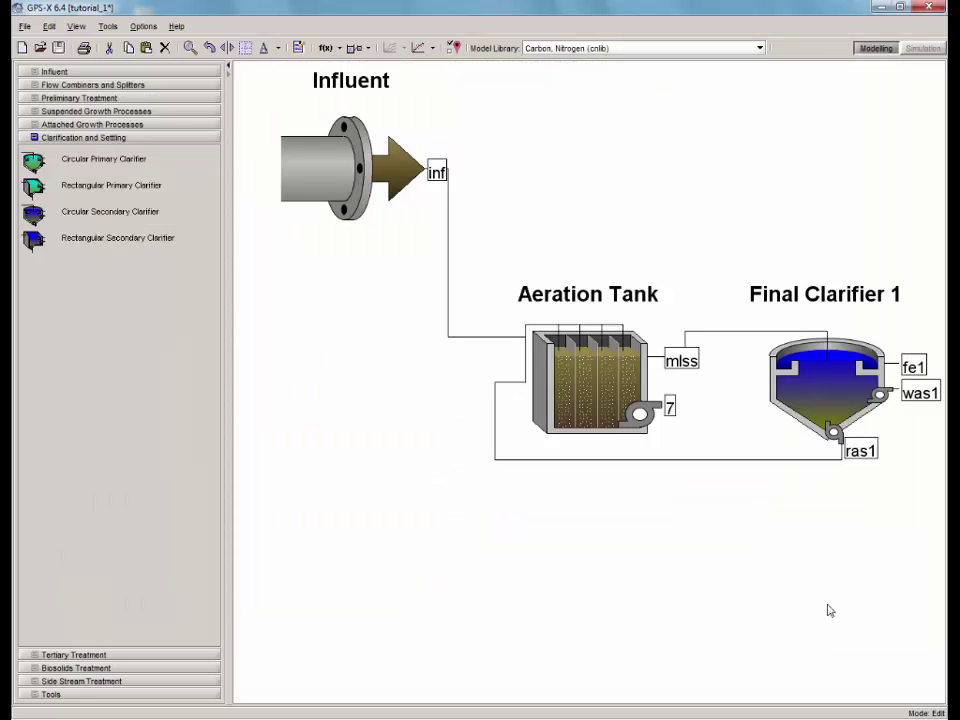
# Change Final Clarifier 1's operational was1 pumped flow to 60 m3/d and accept.
pyautogui.rightClick(796, 401)
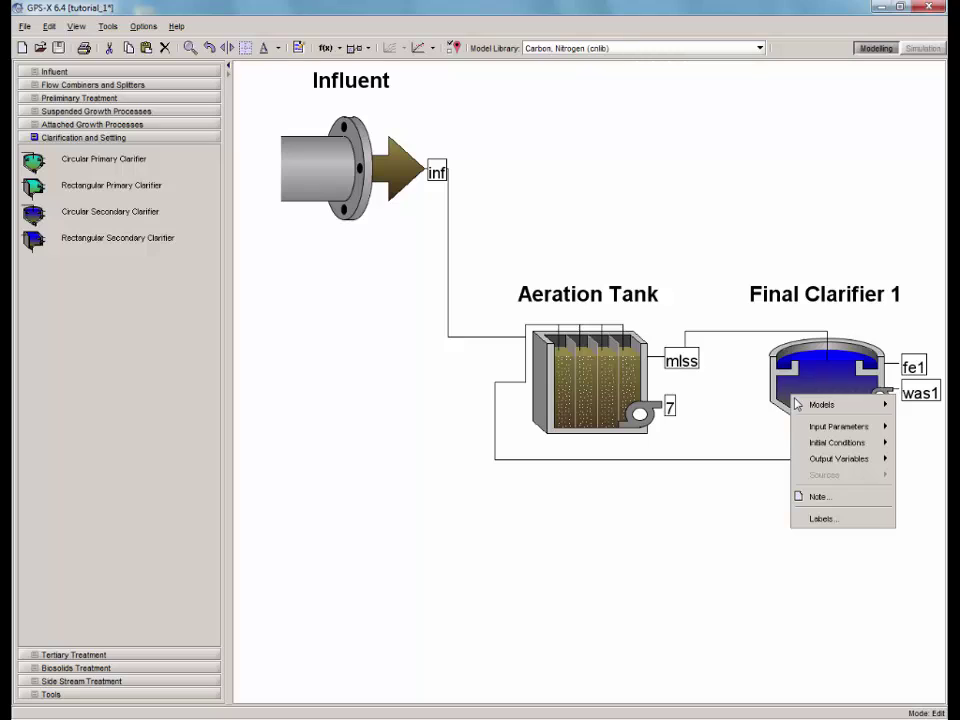
pyautogui.moveTo(801, 429)
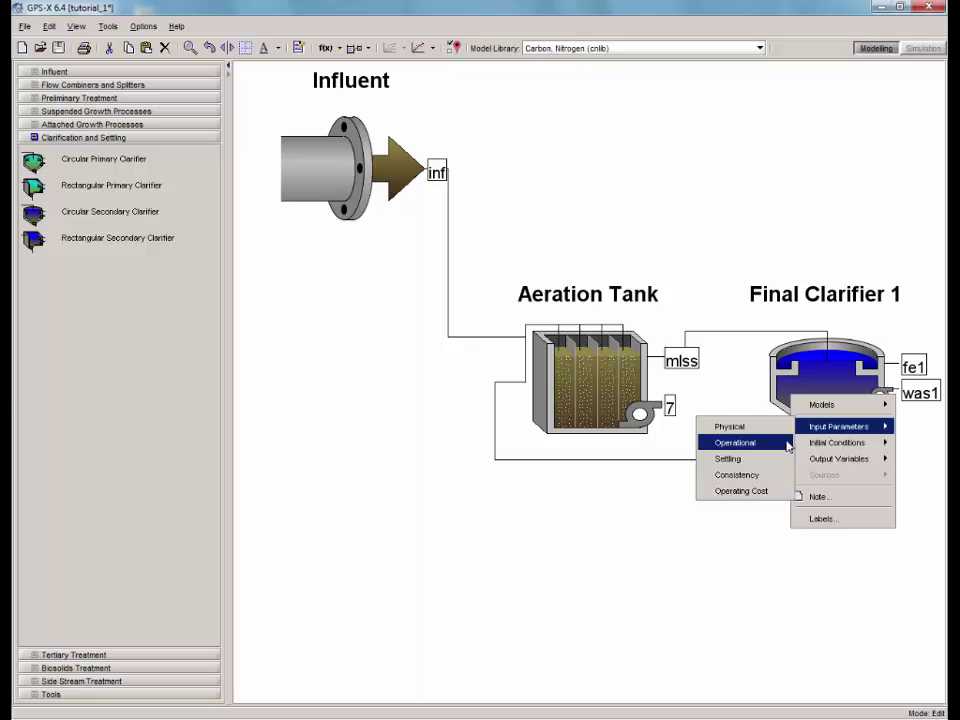
pyautogui.click(788, 444)
pyautogui.moveTo(598, 412); pyautogui.dragTo(643, 413)
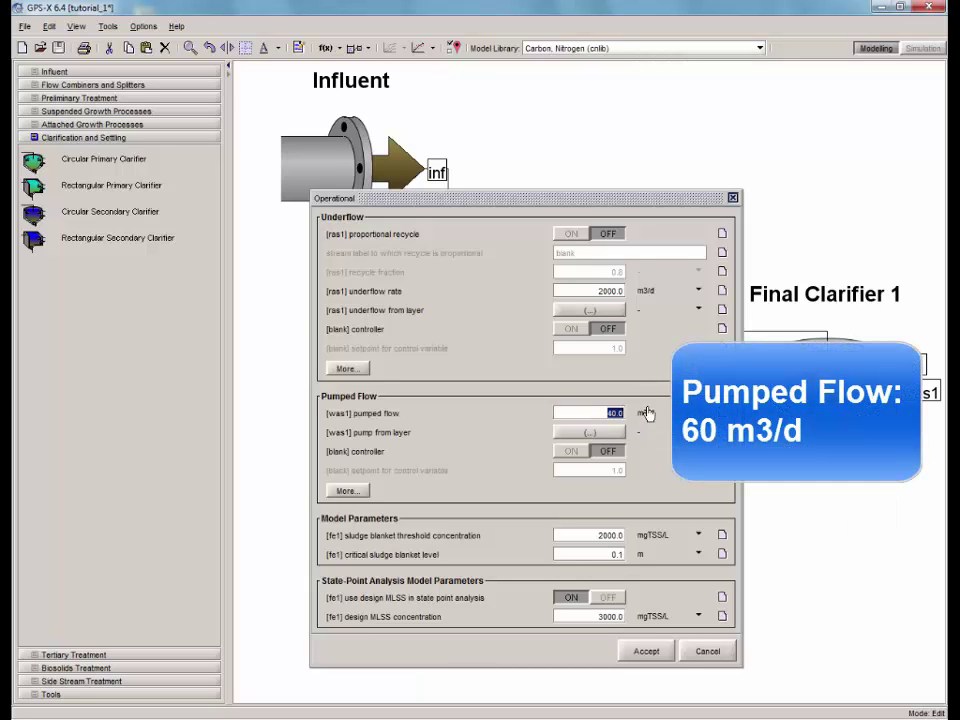
pyautogui.write('60')
pyautogui.press('Return')
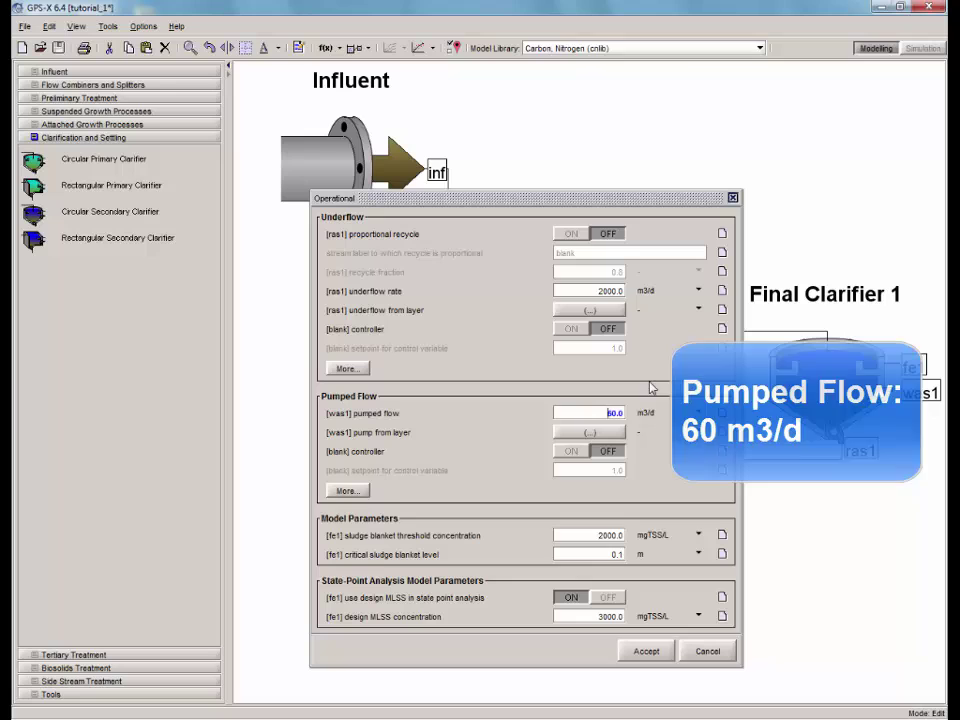
pyautogui.click(664, 652)
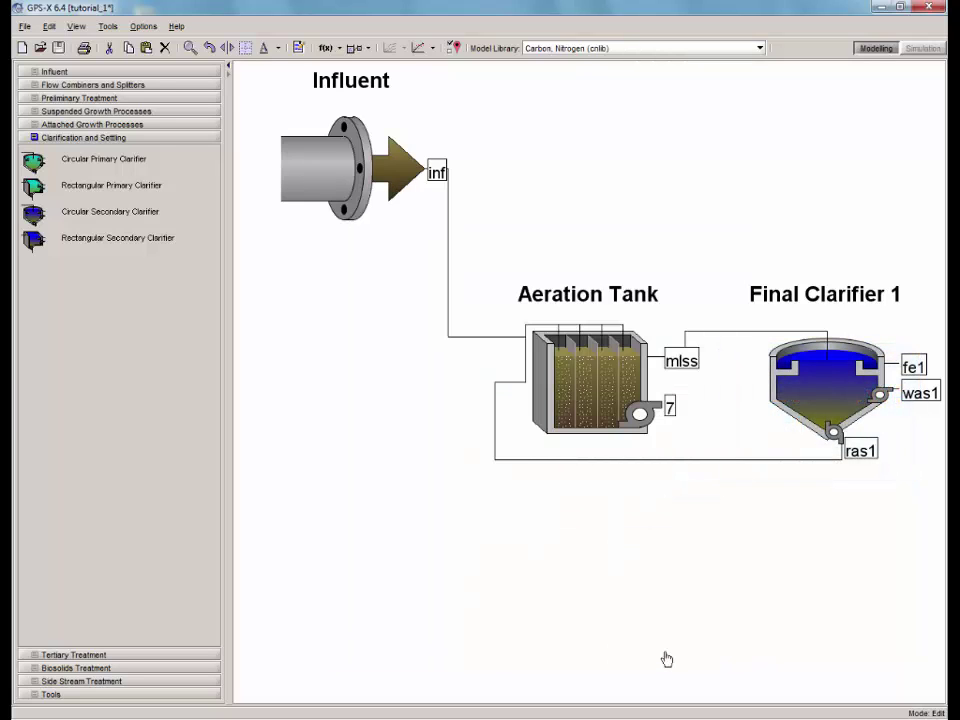
# Change the plant-wide liquid temperature to 22 °C and accept.
pyautogui.click(456, 48)
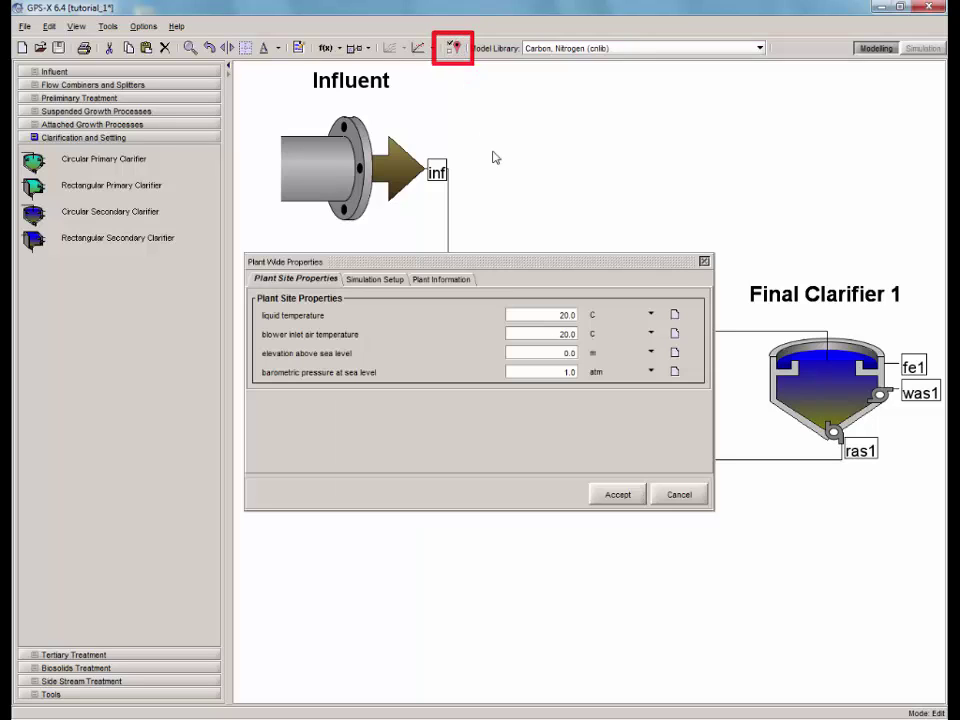
pyautogui.doubleClick(555, 315)
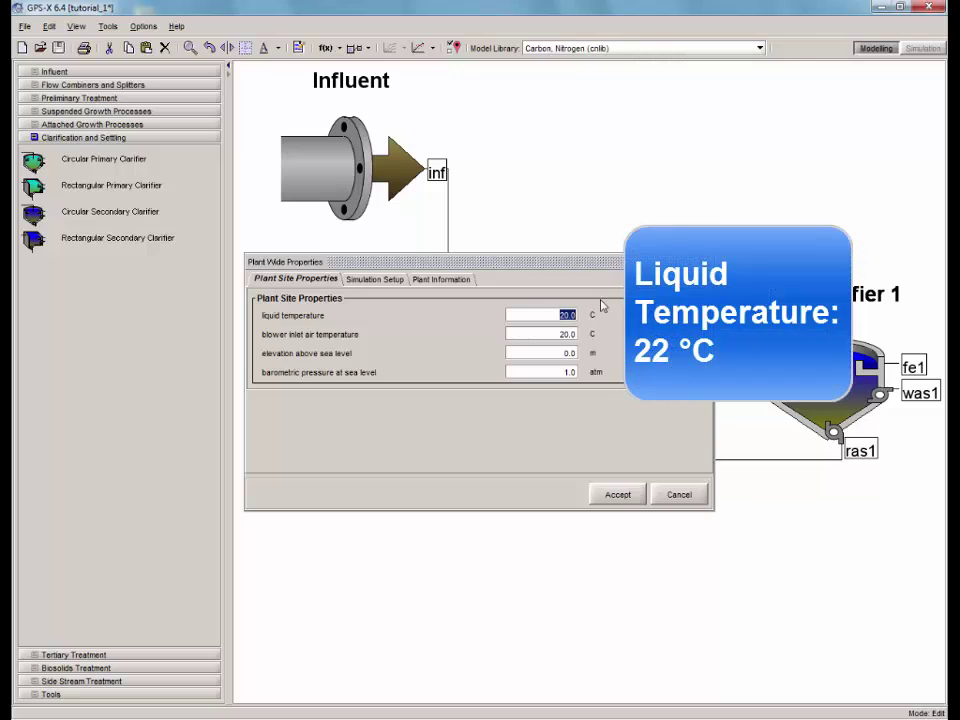
pyautogui.write('22')
pyautogui.press('Return')
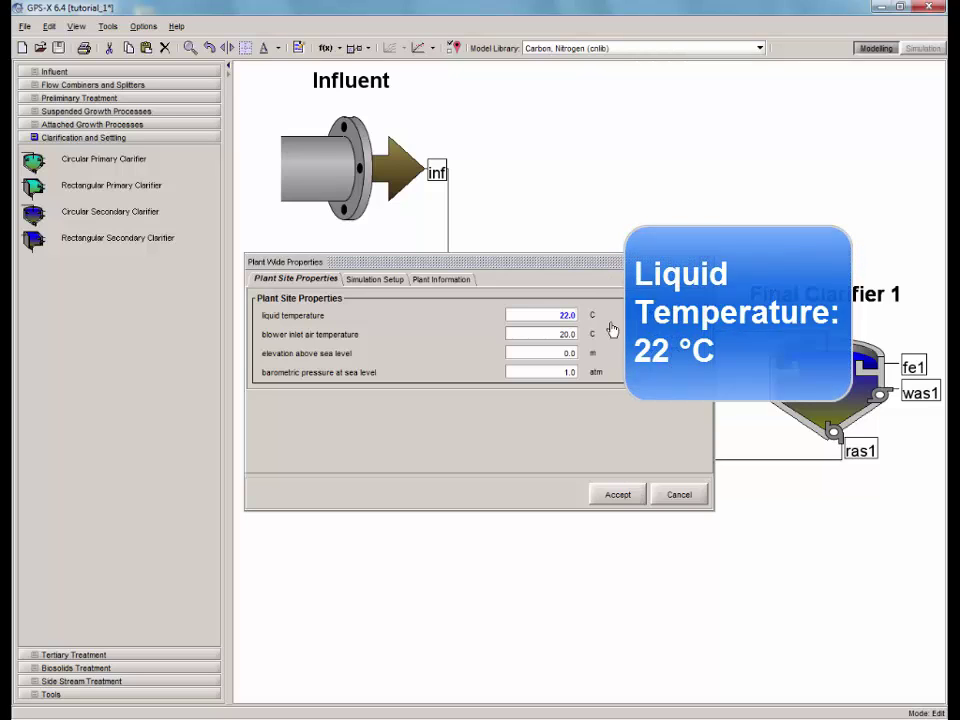
pyautogui.click(619, 495)
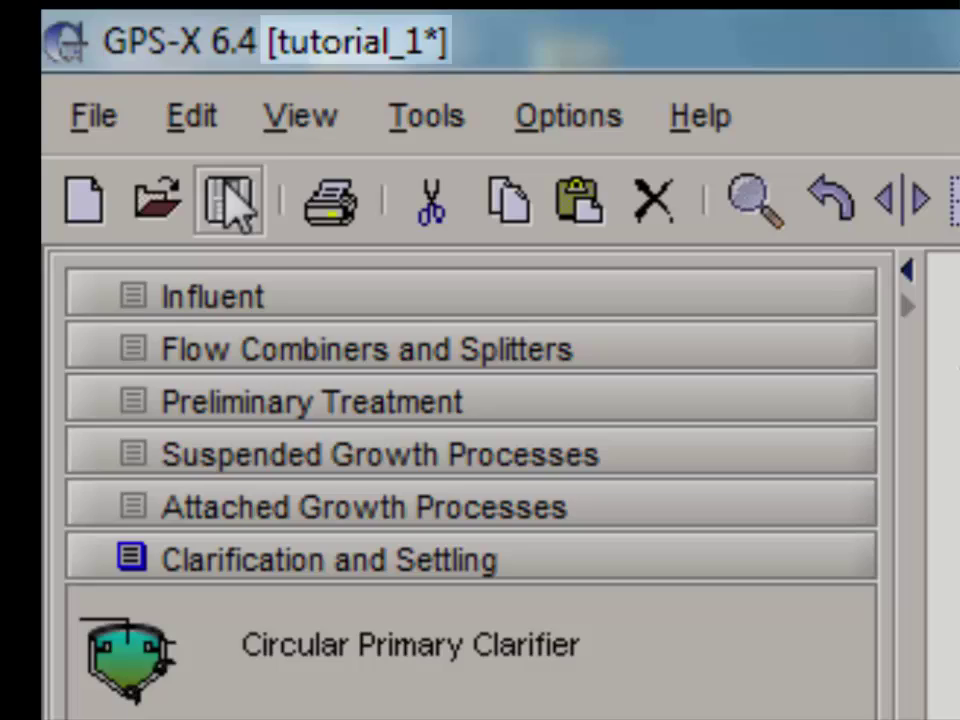
# Save tutorial_1 and switch to Simulation mode to build the model.
pyautogui.click(230, 203)
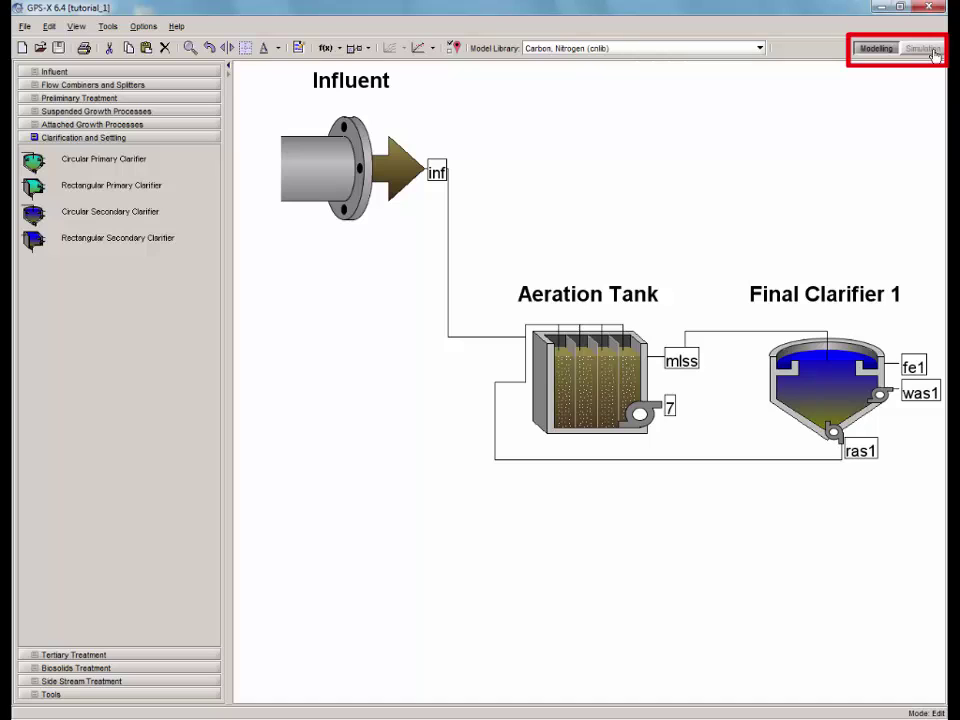
pyautogui.click(924, 49)
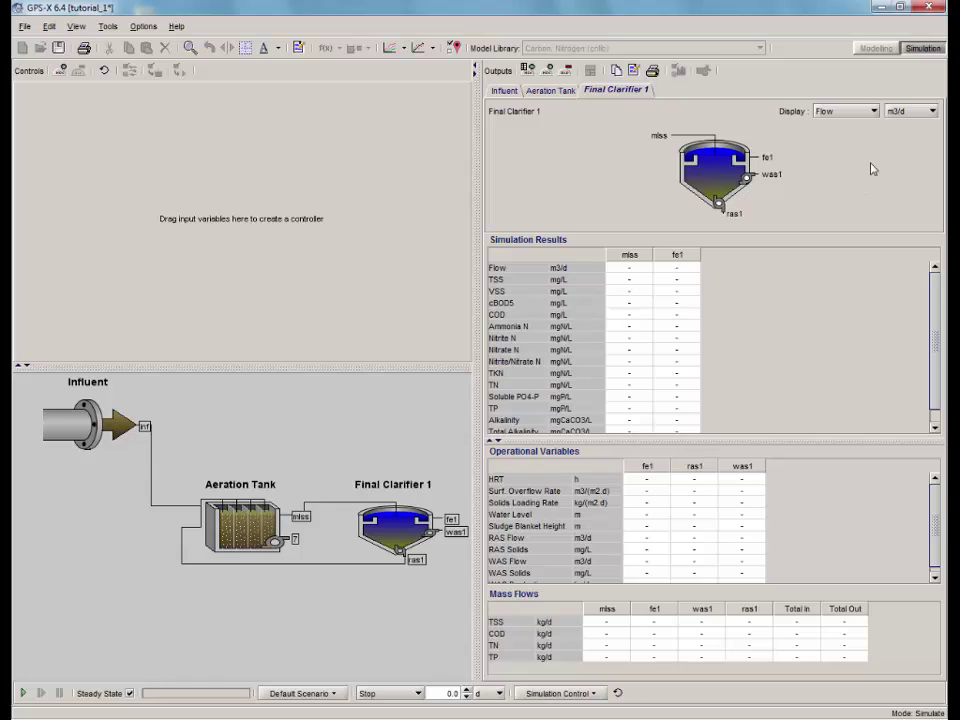
# Drag the influent flow (2000 m3/d) into Controls as a slider, then view operational and SVI controls.
pyautogui.rightClick(70, 432)
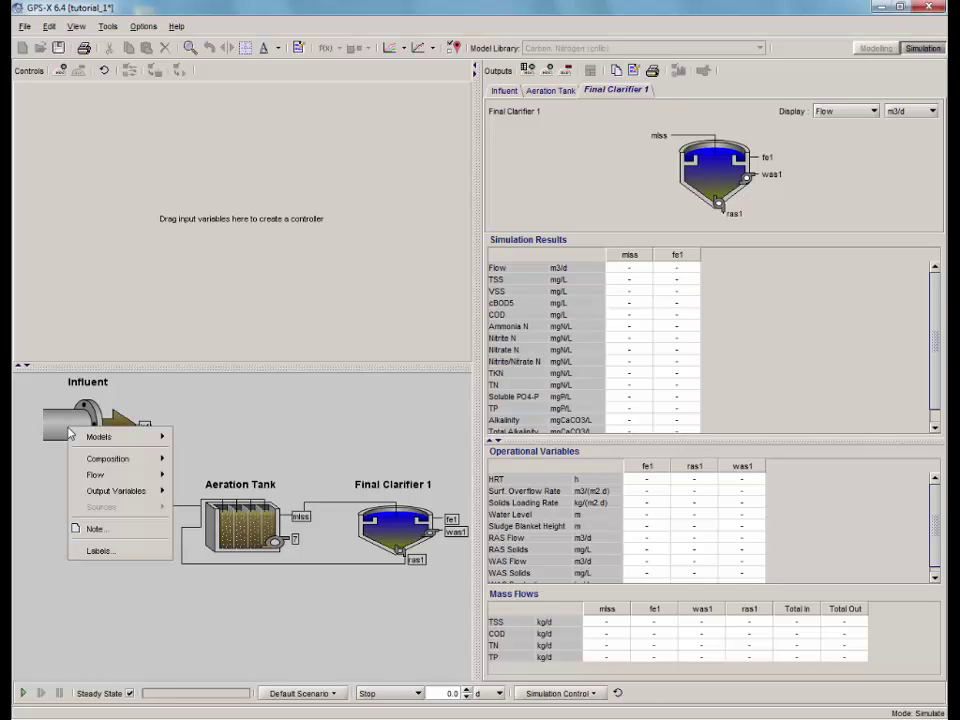
pyautogui.moveTo(128, 474)
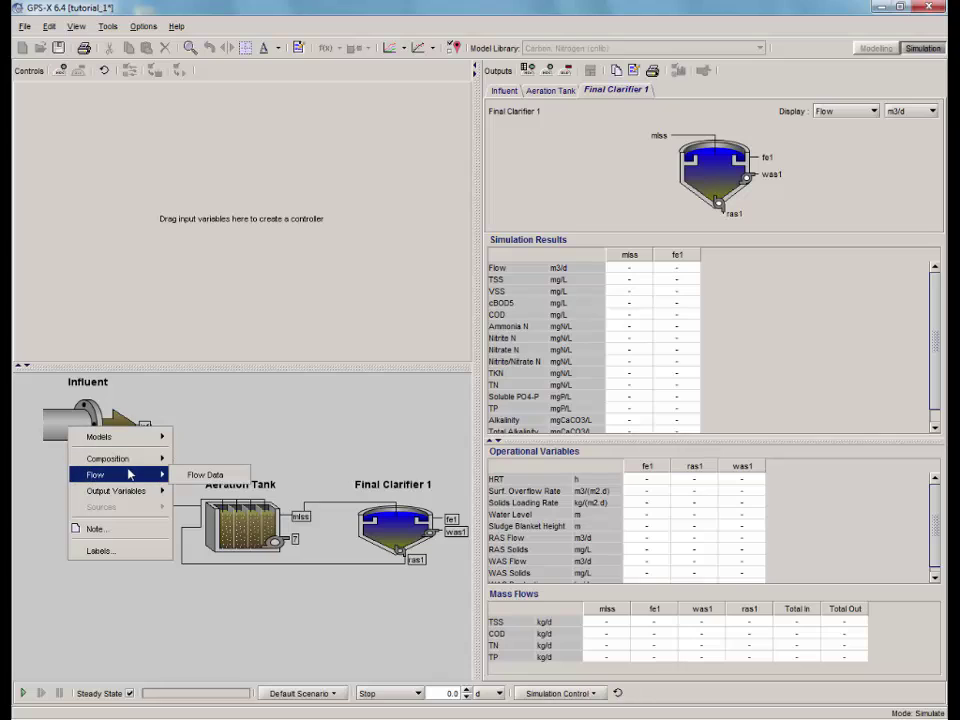
pyautogui.click(233, 476)
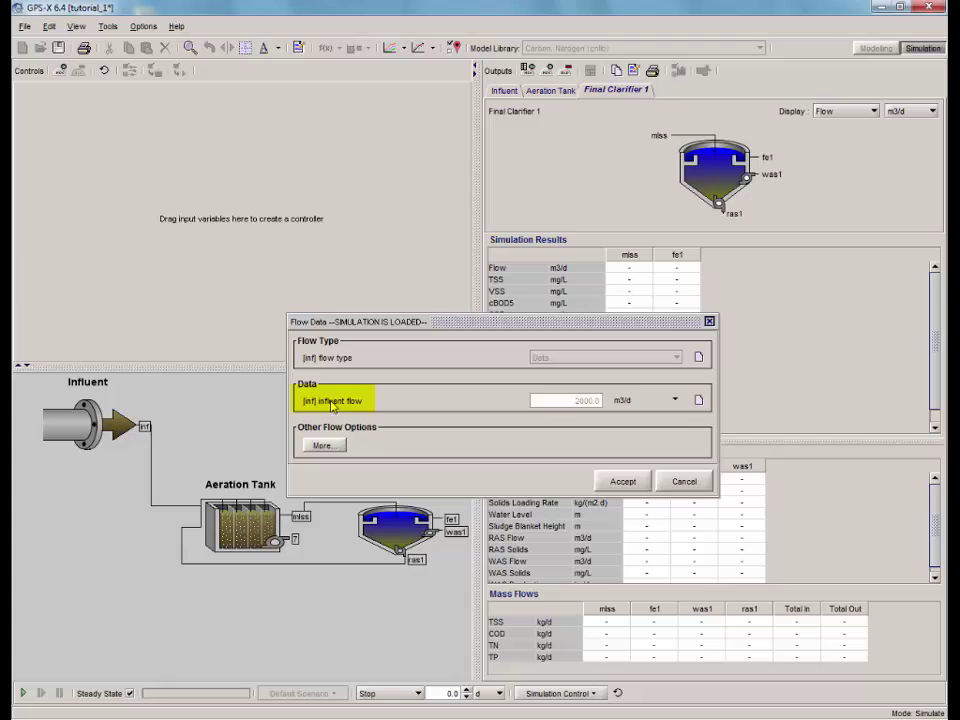
pyautogui.moveTo(333, 405); pyautogui.dragTo(130, 252)
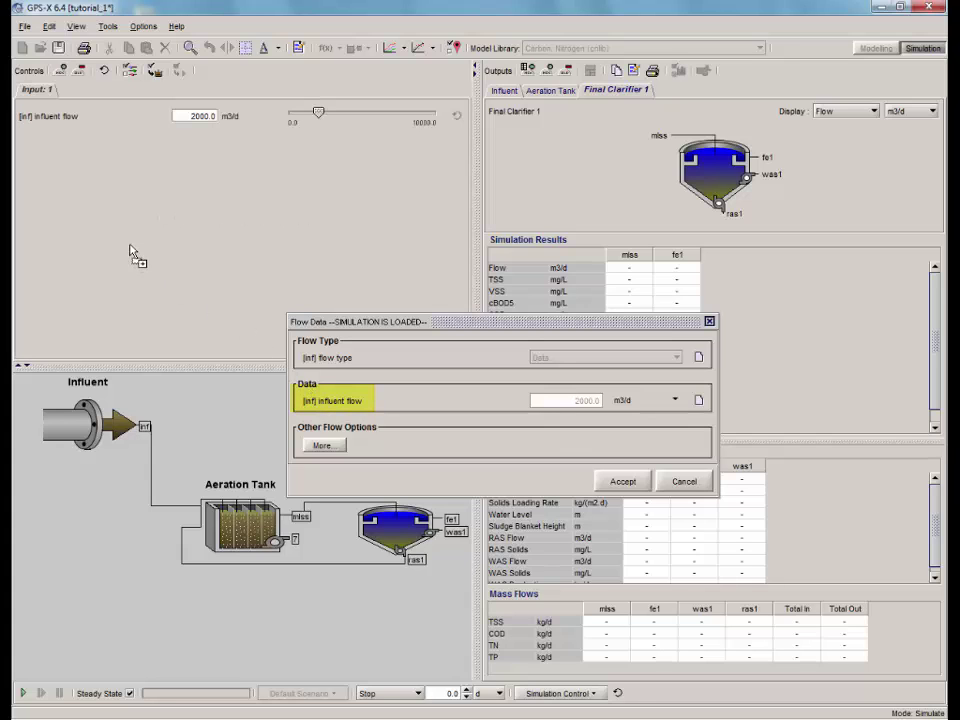
pyautogui.click(610, 482)
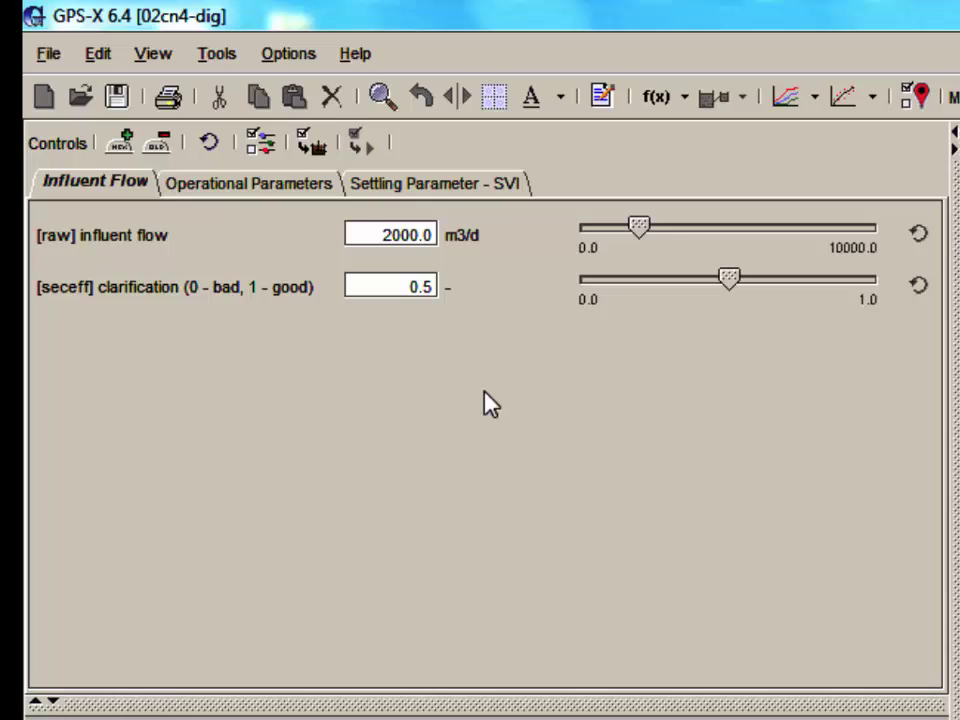
pyautogui.click(262, 199)
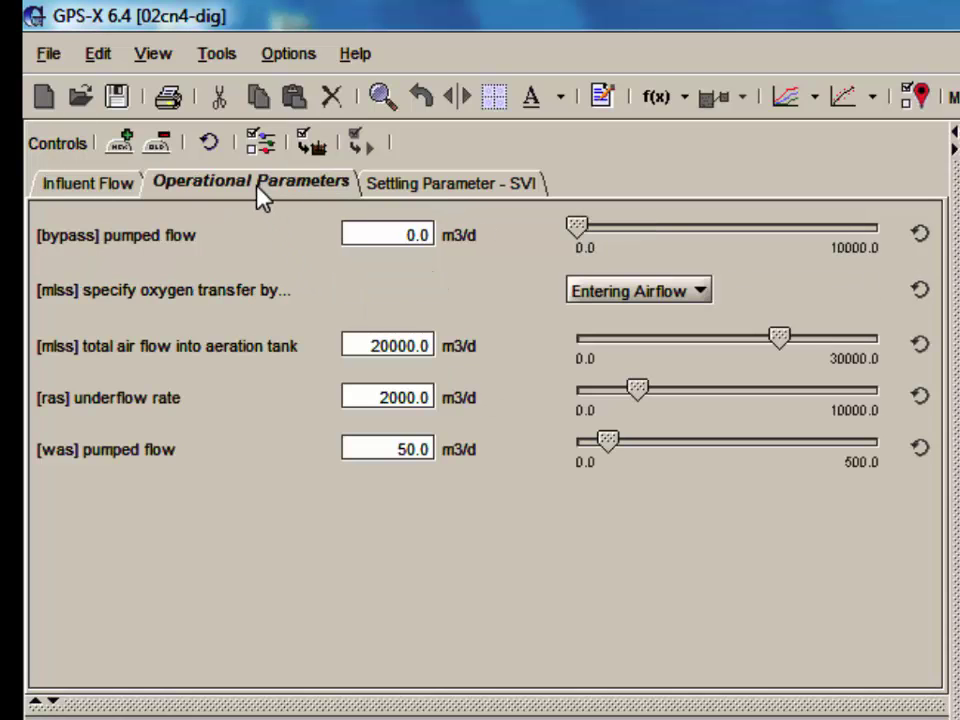
pyautogui.click(520, 190)
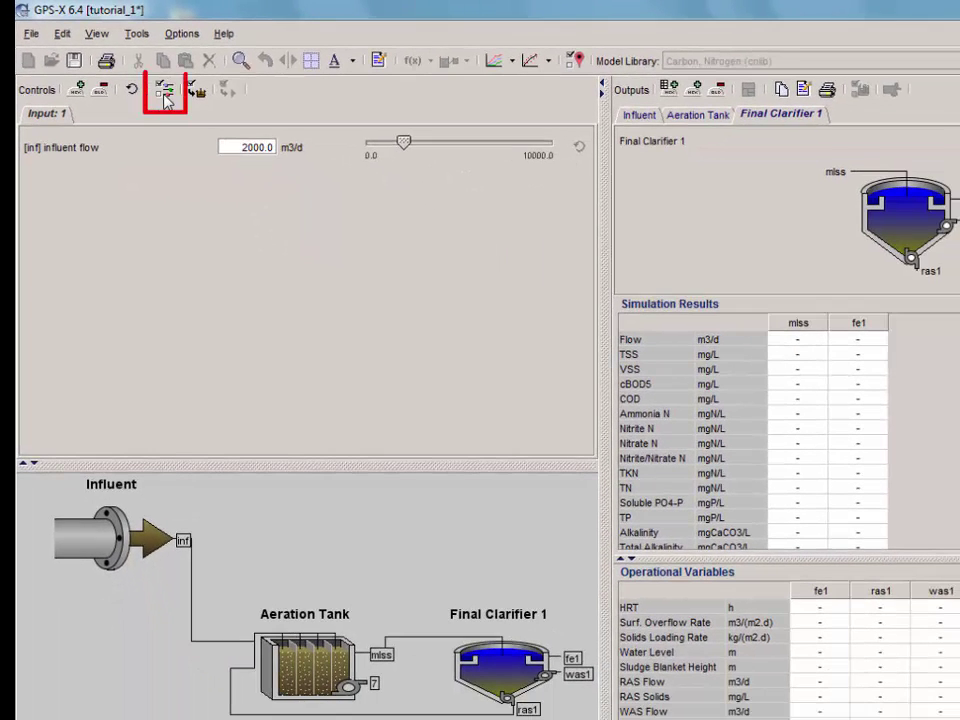
# Raise the influent flow slider's maximum to 12000 m3/d, keeping m3/d units and Slider control.
pyautogui.click(168, 96)
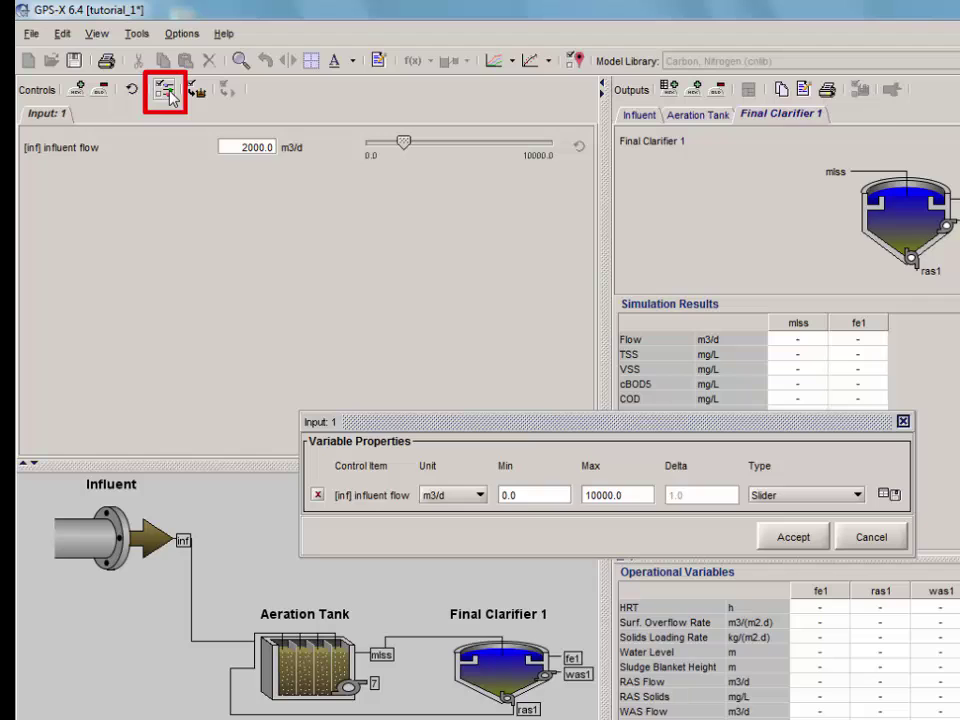
pyautogui.click(477, 494)
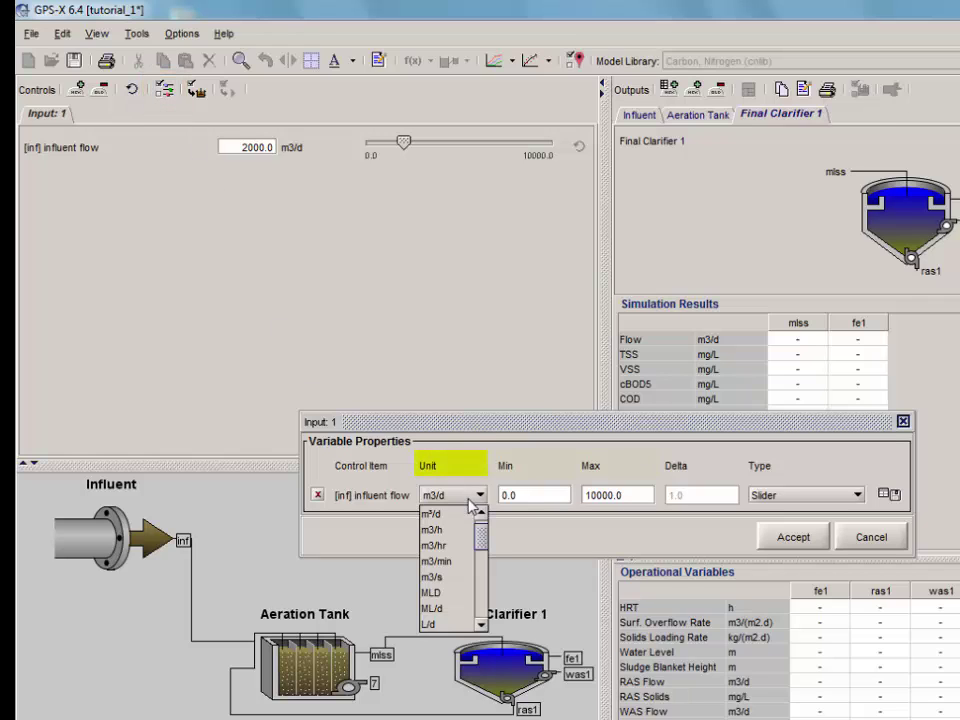
pyautogui.click(473, 505)
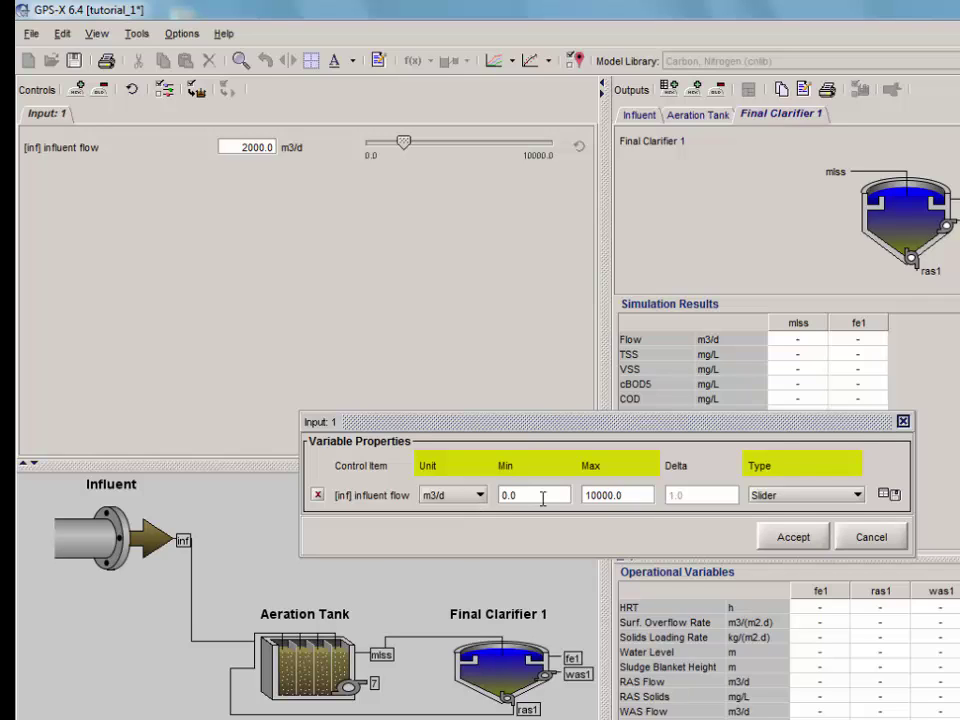
pyautogui.moveTo(612, 495); pyautogui.dragTo(544, 495)
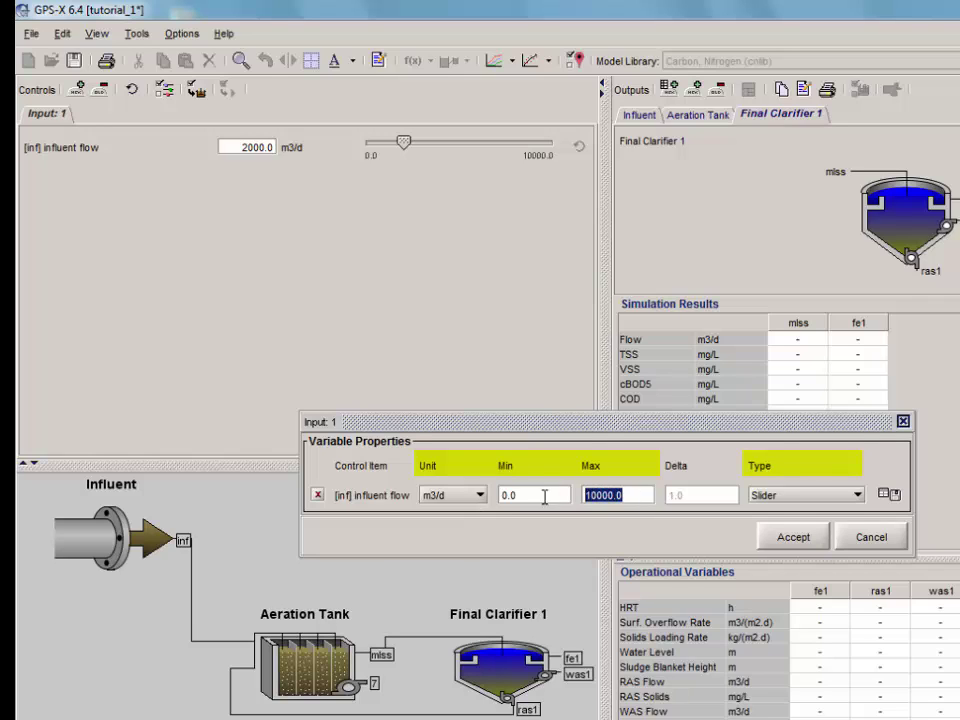
pyautogui.write('12000')
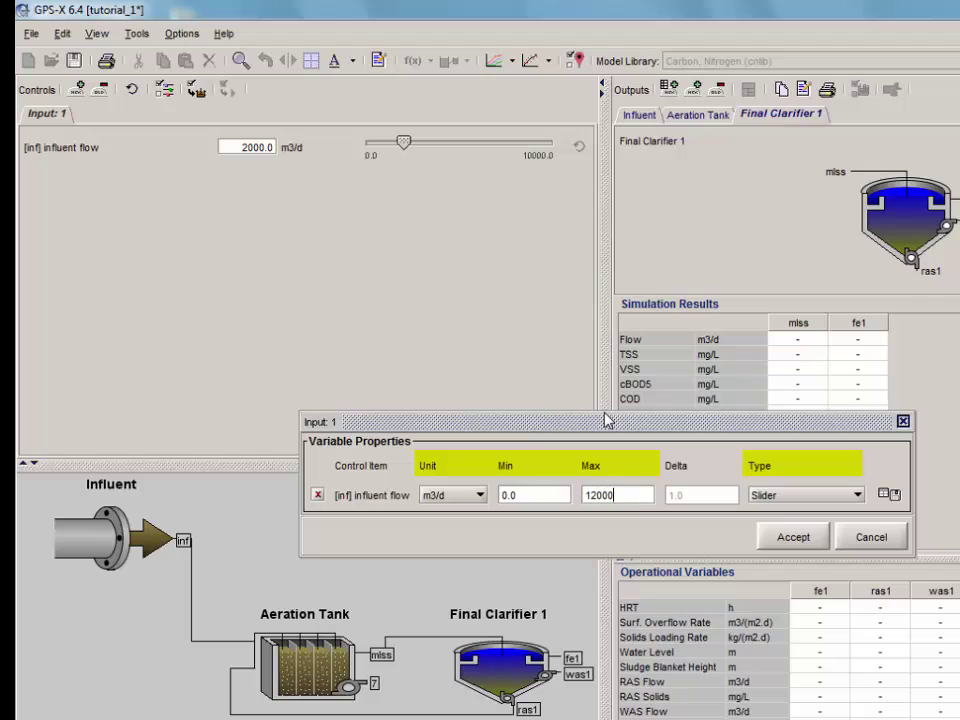
pyautogui.click(856, 494)
pyautogui.click(848, 514)
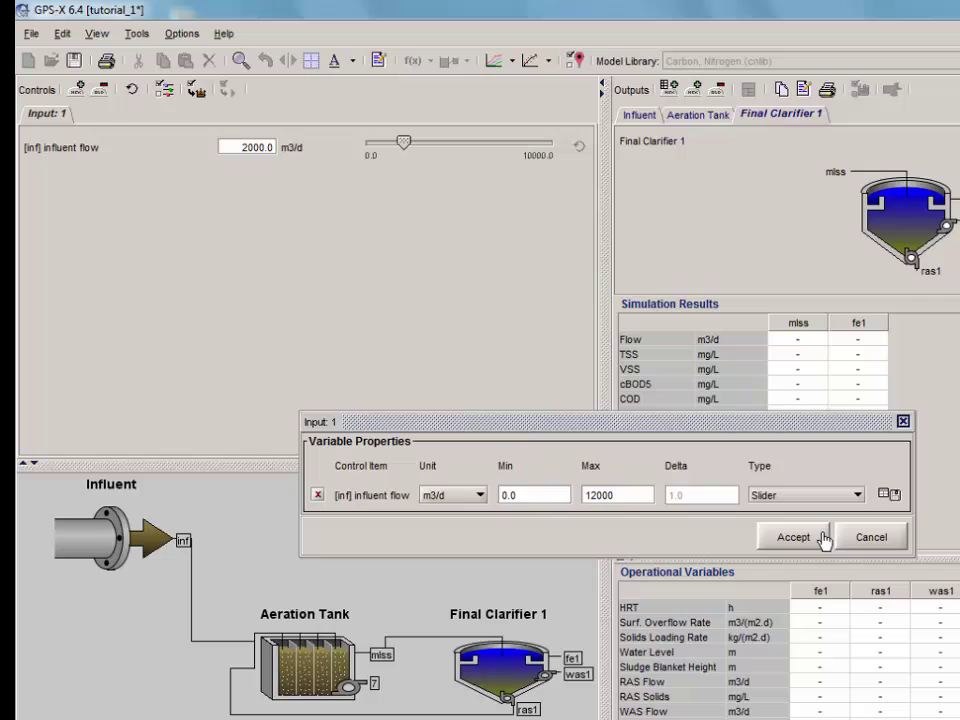
pyautogui.click(823, 538)
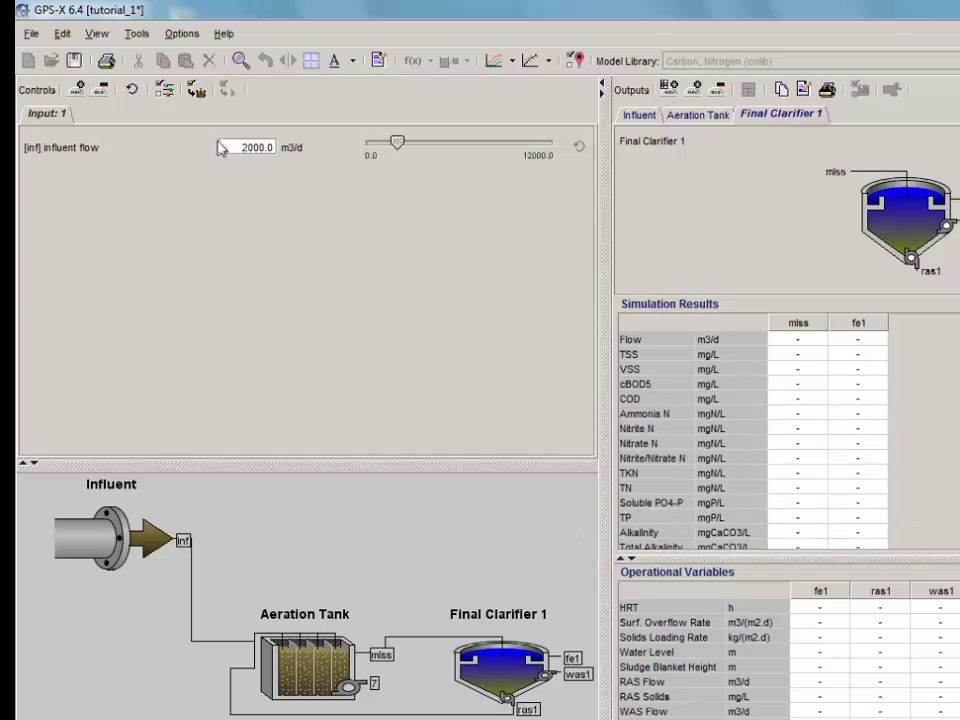
pyautogui.doubleClick(268, 147)
pyautogui.press('BackSpace')
pyautogui.write('5300')
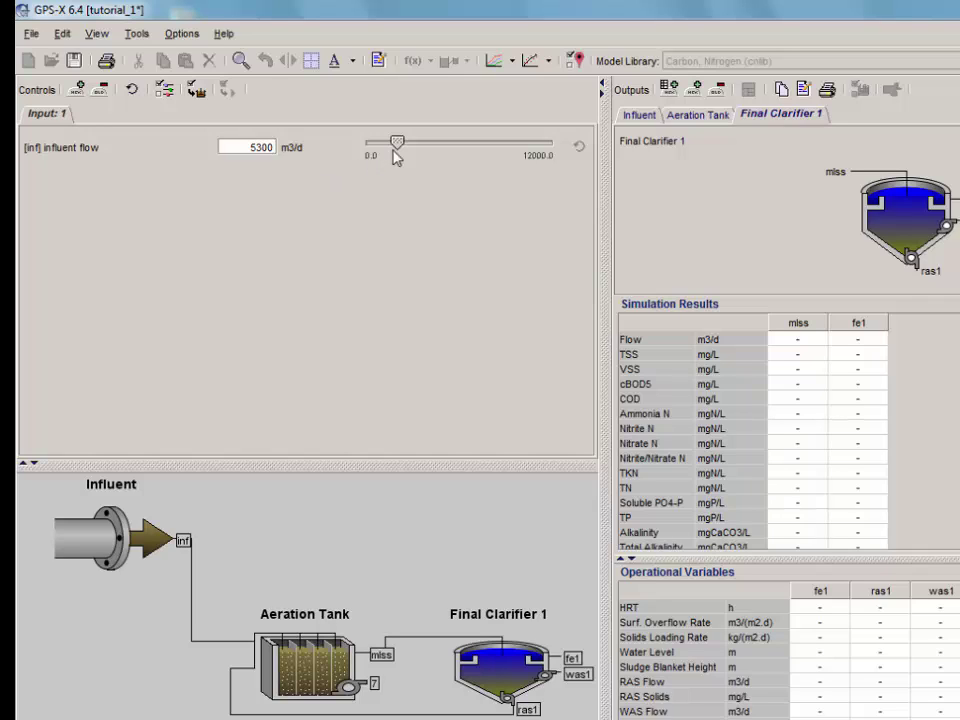
pyautogui.moveTo(396, 148); pyautogui.dragTo(482, 148)
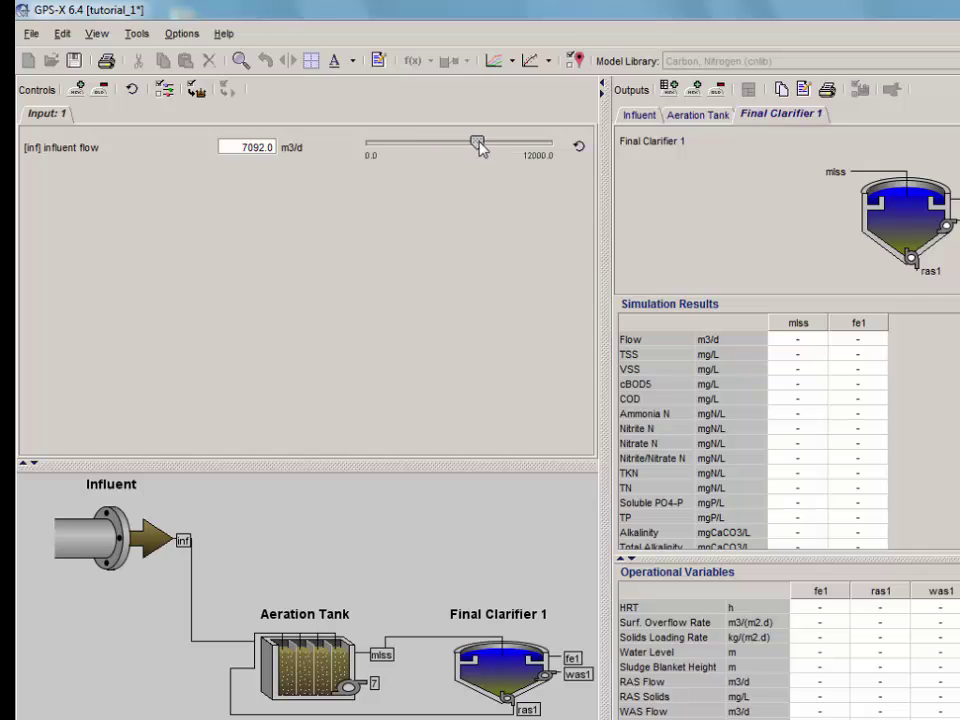
pyautogui.click(580, 148)
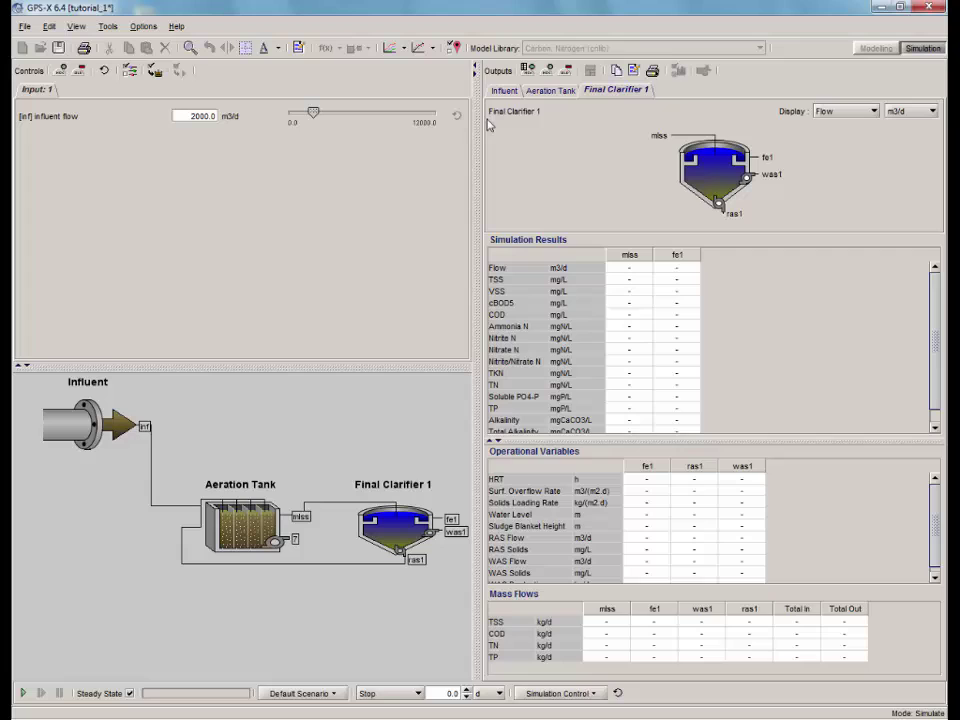
# Browse Influent, Aeration Tank and Final Clarifier 1 results, then open the Influent and A2O Process panels.
pyautogui.click(519, 94)
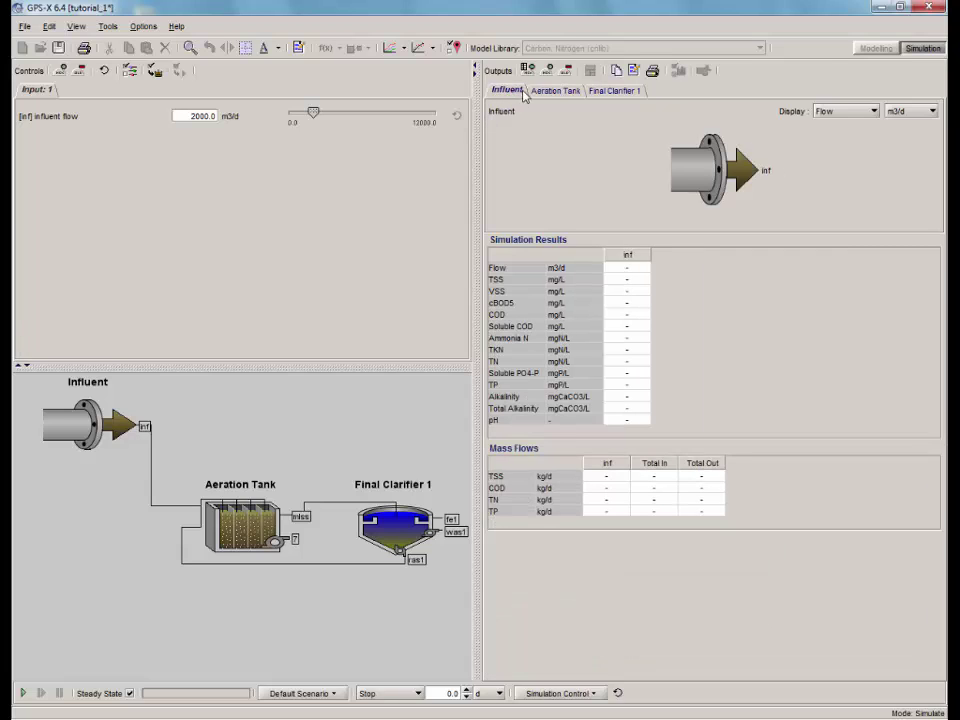
pyautogui.click(580, 91)
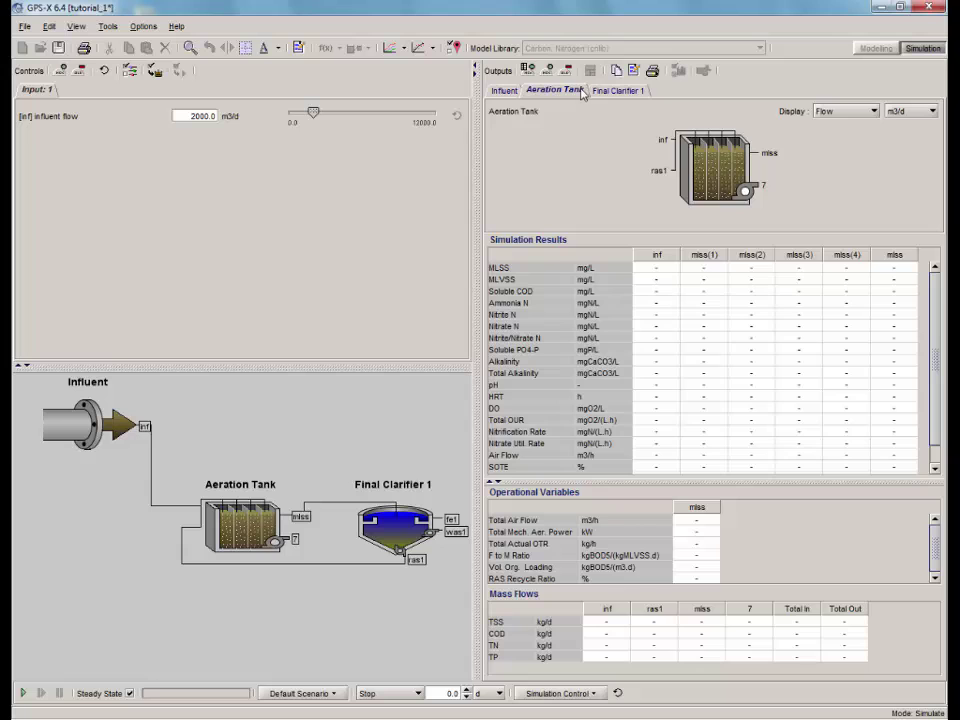
pyautogui.click(620, 90)
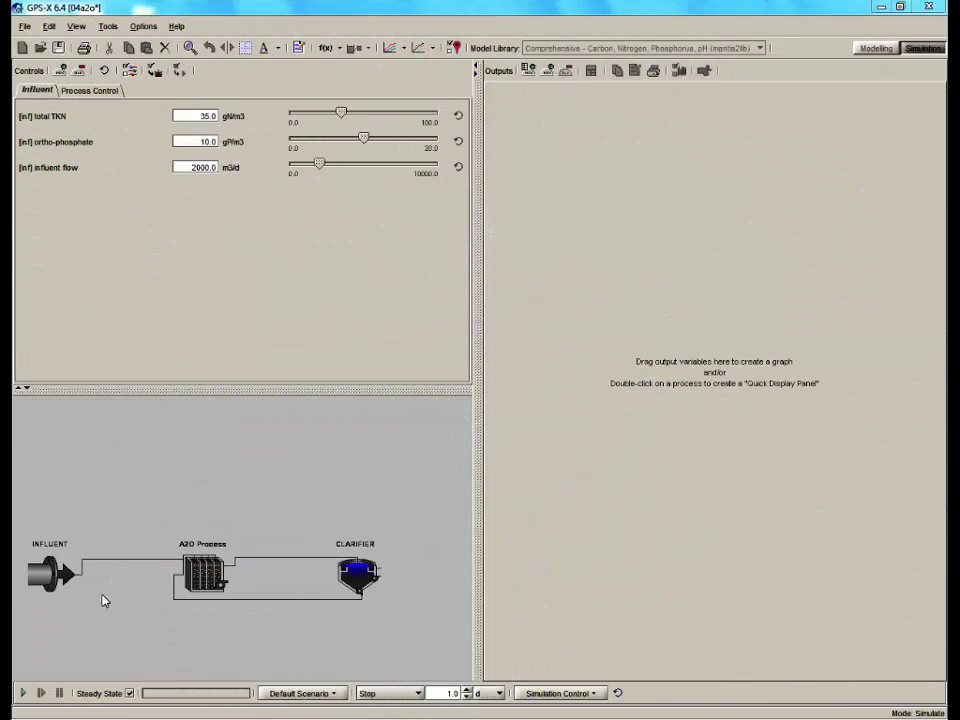
pyautogui.doubleClick(45, 578)
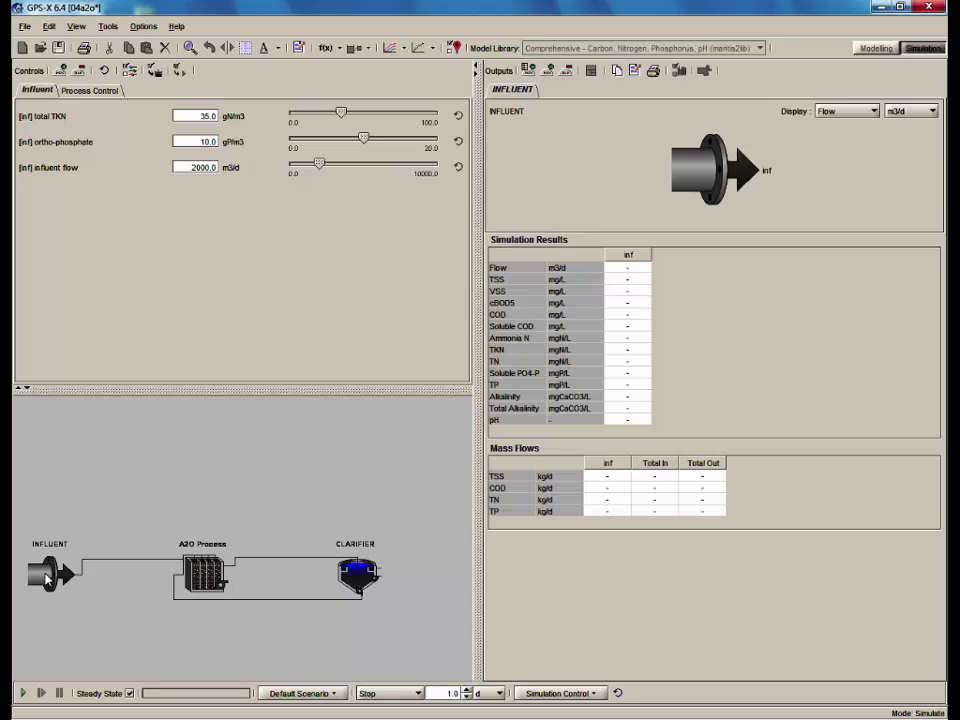
pyautogui.doubleClick(205, 576)
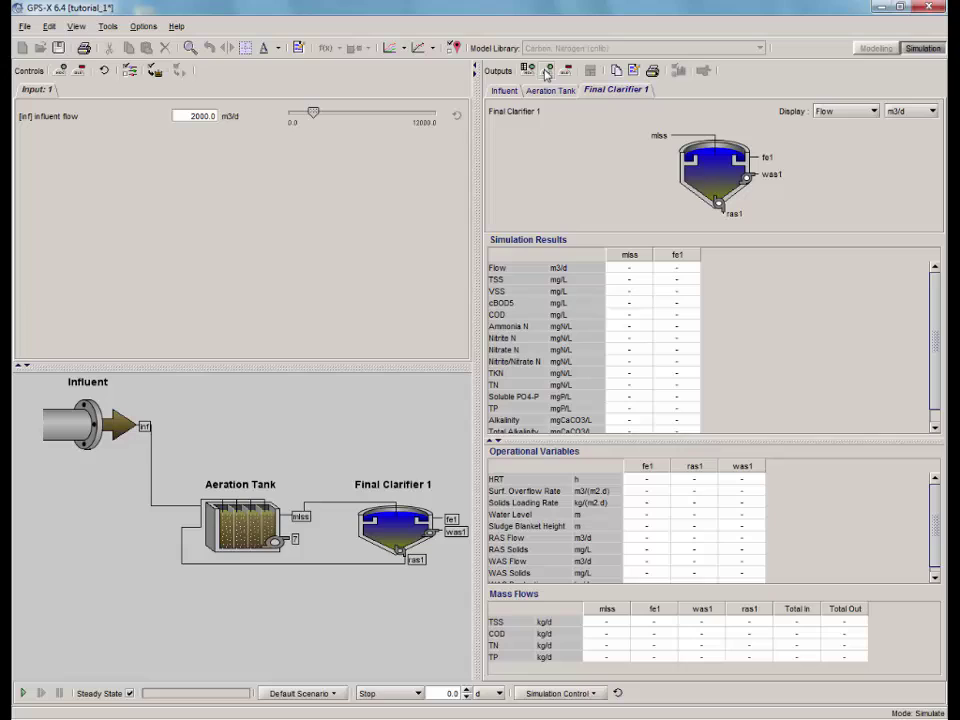
# Add a new graph tab plotting the influent [inf] flow.
pyautogui.click(547, 73)
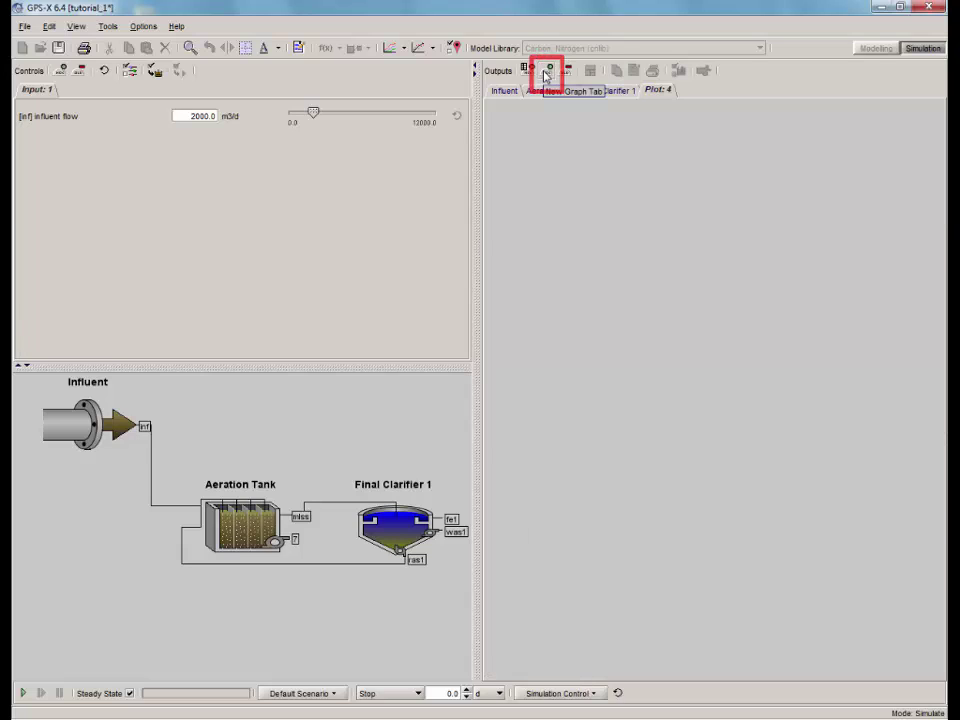
pyautogui.rightClick(63, 433)
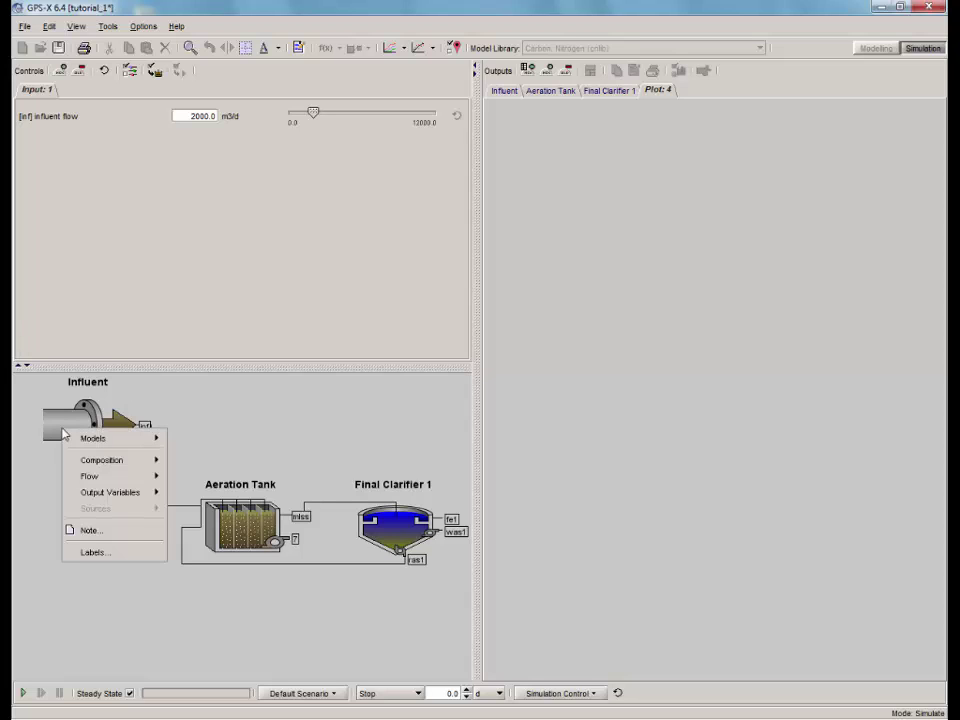
pyautogui.moveTo(110, 492)
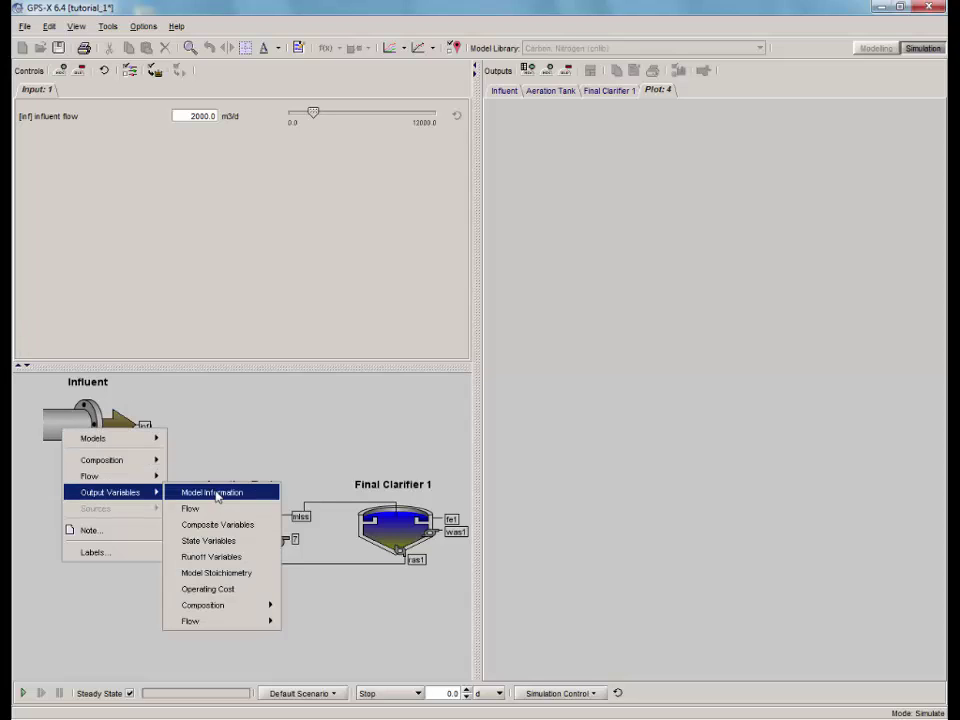
pyautogui.click(267, 509)
pyautogui.moveTo(326, 405); pyautogui.dragTo(574, 315)
pyautogui.click(613, 436)
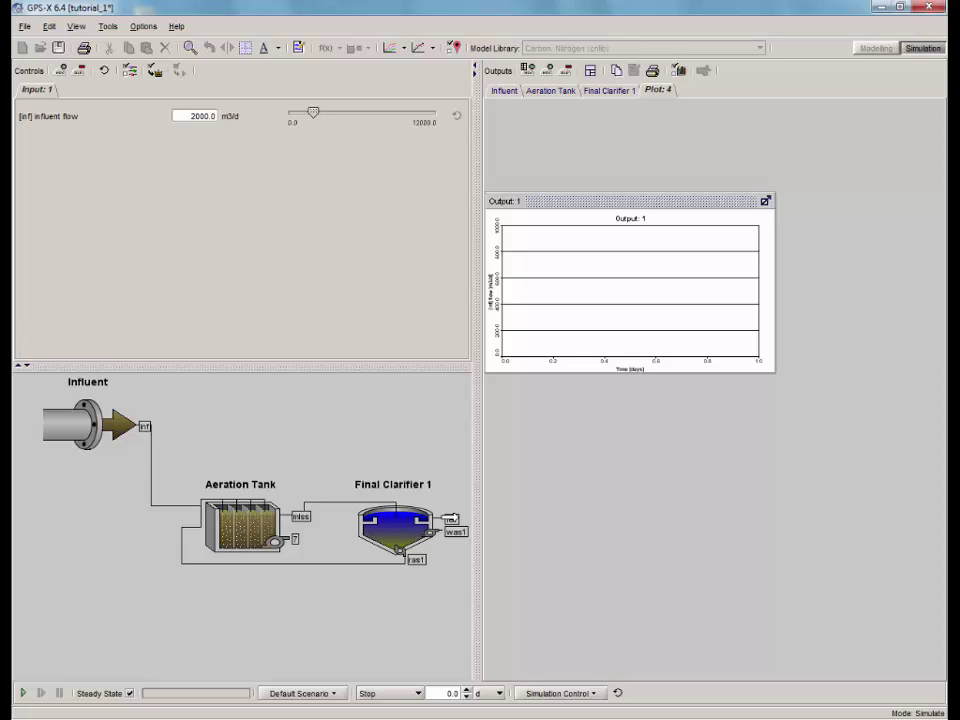
# Add the fe1 effluent's total suspended solids to the same graph.
pyautogui.rightClick(448, 519)
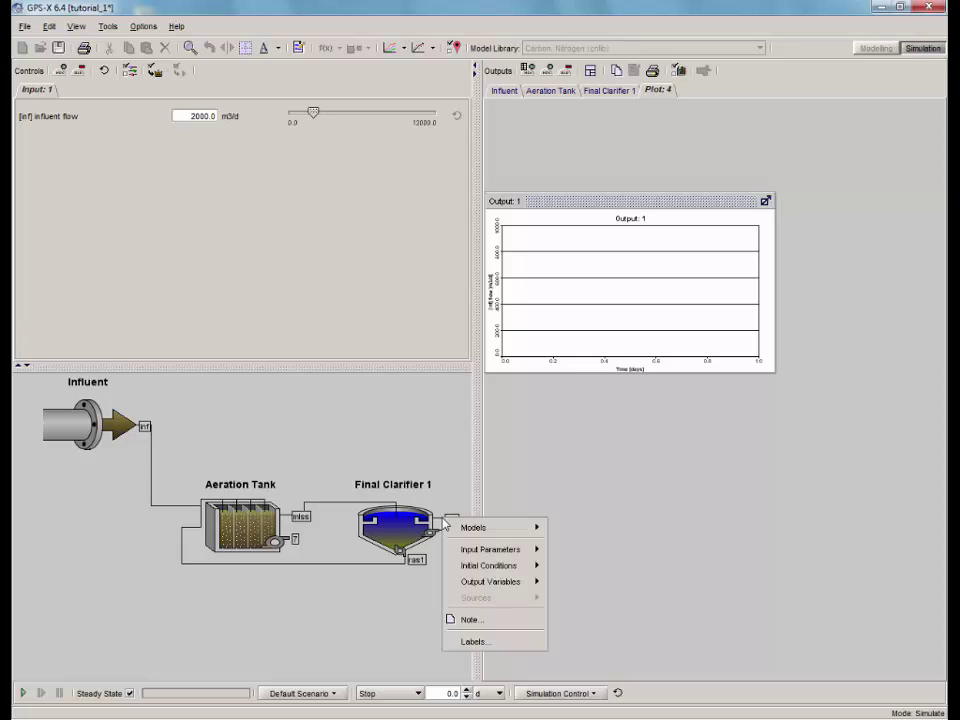
pyautogui.moveTo(528, 583)
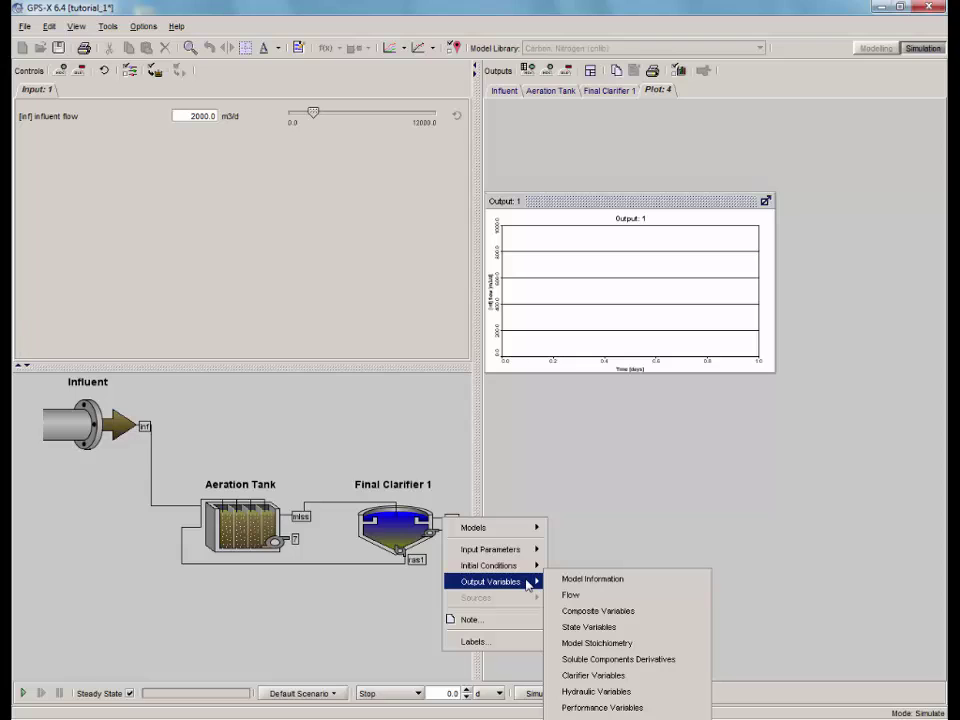
pyautogui.click(665, 612)
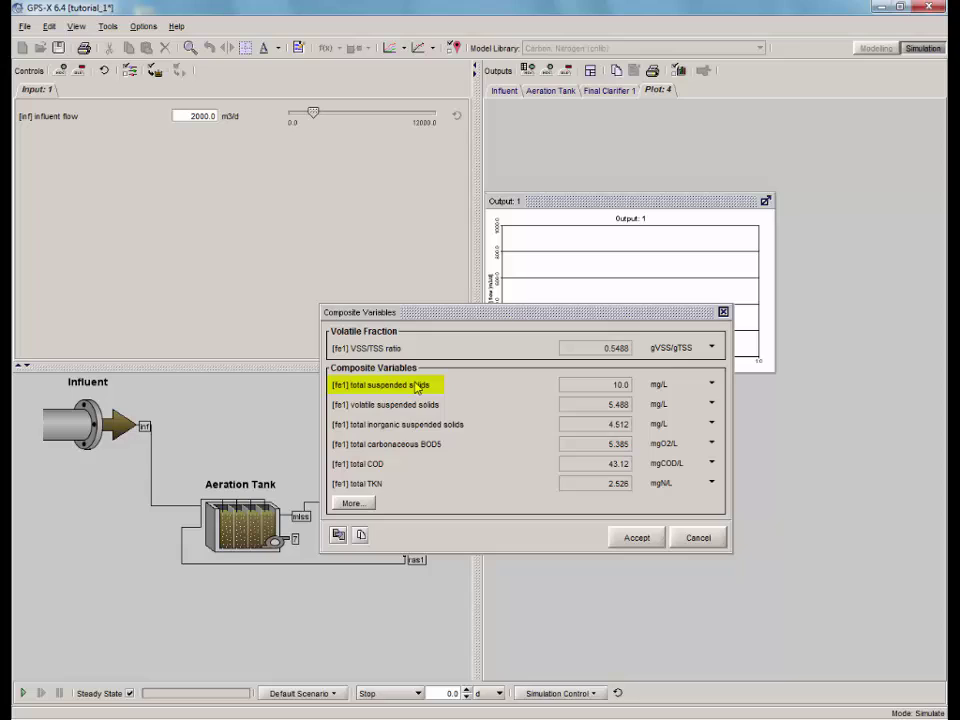
pyautogui.moveTo(416, 388); pyautogui.dragTo(608, 266)
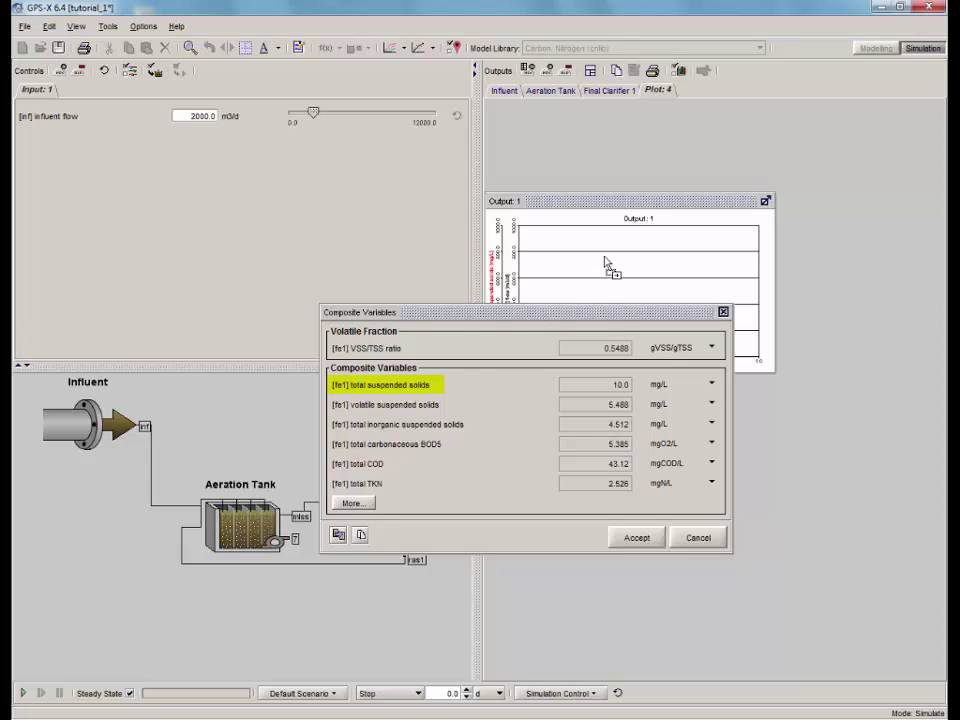
pyautogui.click(656, 542)
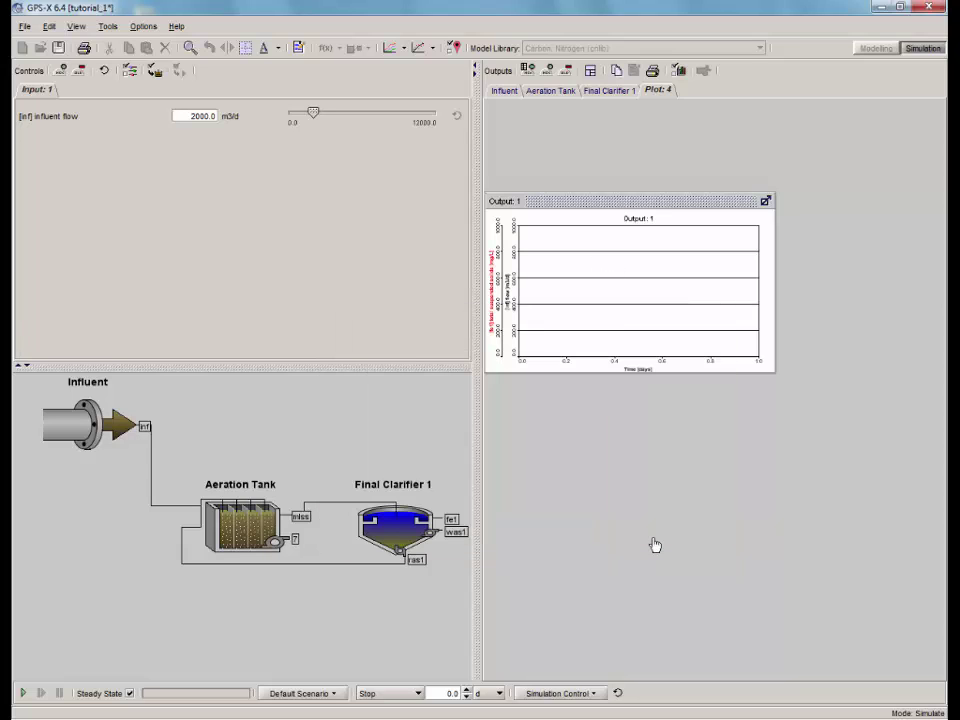
# Enlarge the graph and retitle it 'Influent Flow and Effluent TSS'.
pyautogui.click(591, 71)
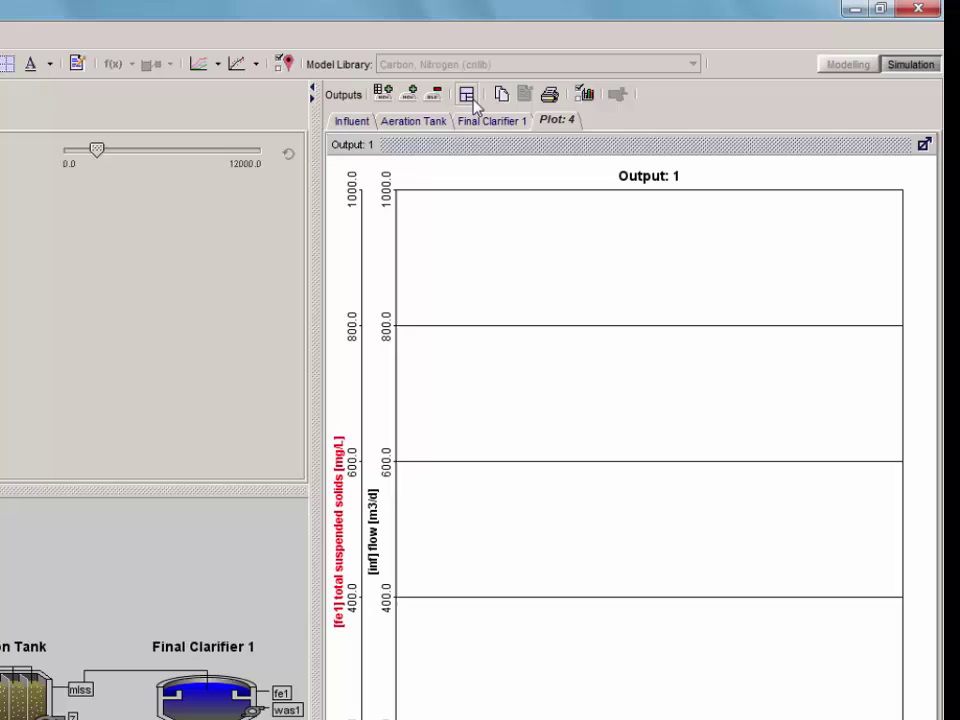
pyautogui.click(594, 101)
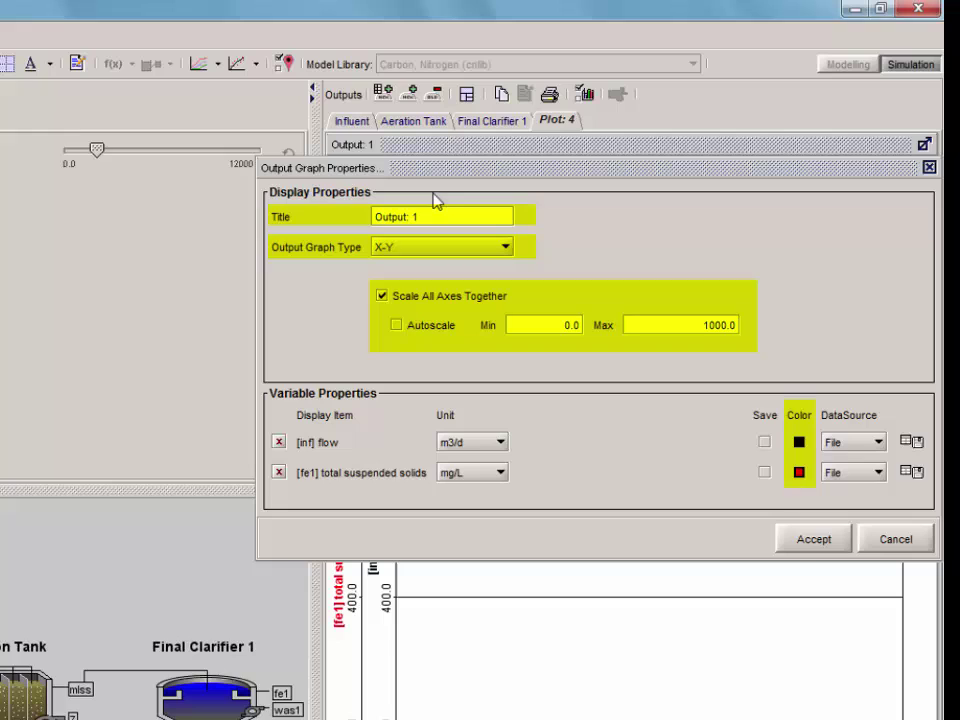
pyautogui.tripleClick(377, 216)
pyautogui.press('BackSpace')
pyautogui.write('Influ')
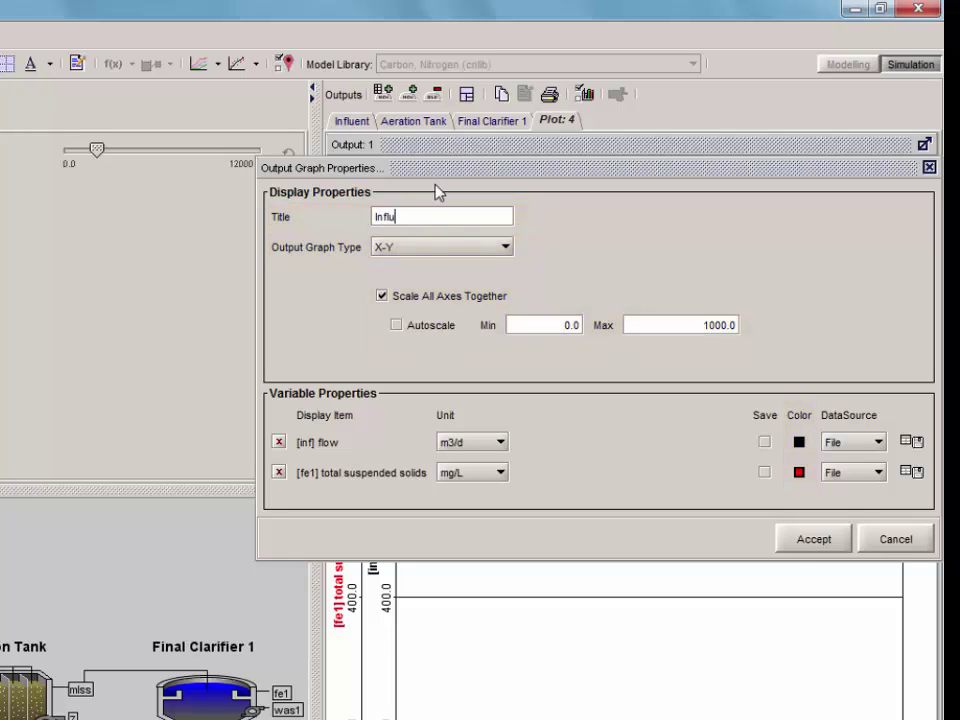
pyautogui.write('ent Flow and Effluent TSS')
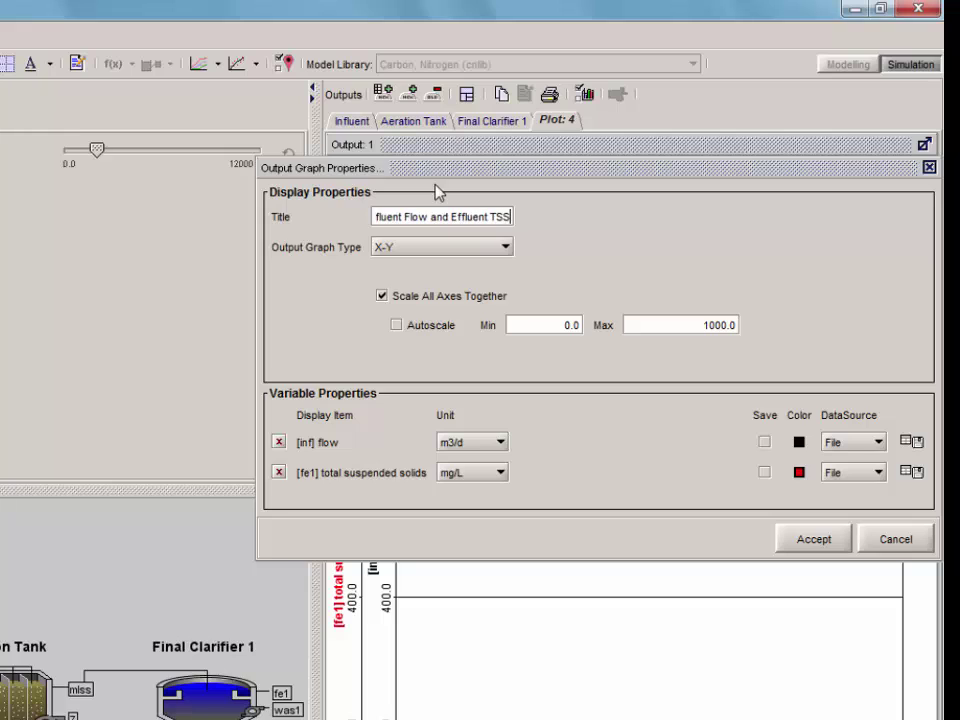
# Scale axes separately: flow in m3/d up to 10000, TSS in g/m3 up to 150.
pyautogui.click(384, 301)
pyautogui.click(500, 442)
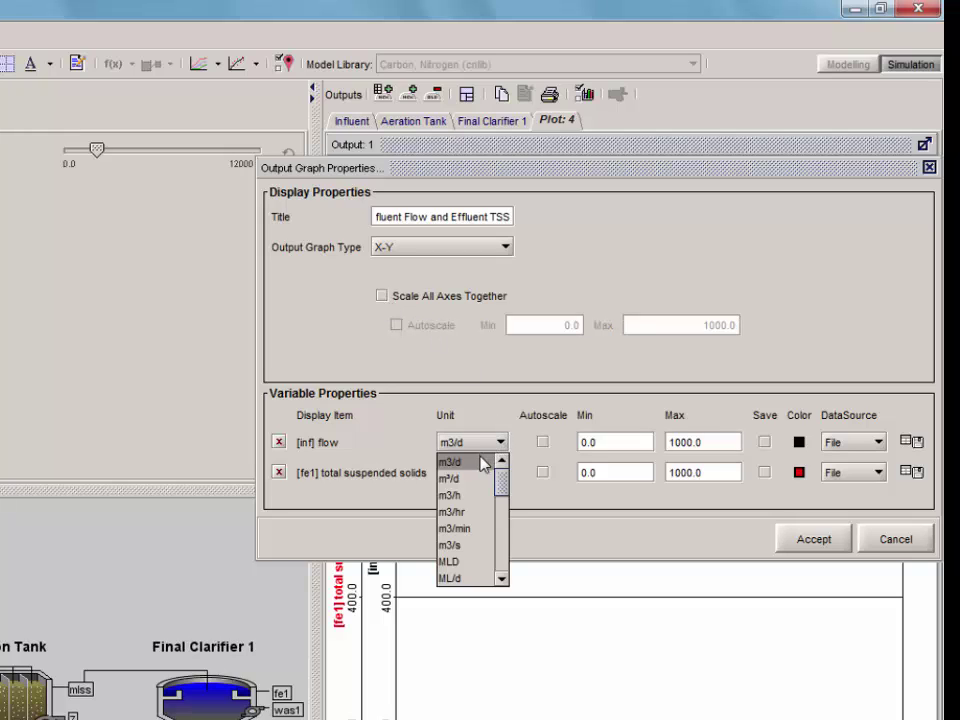
pyautogui.click(476, 460)
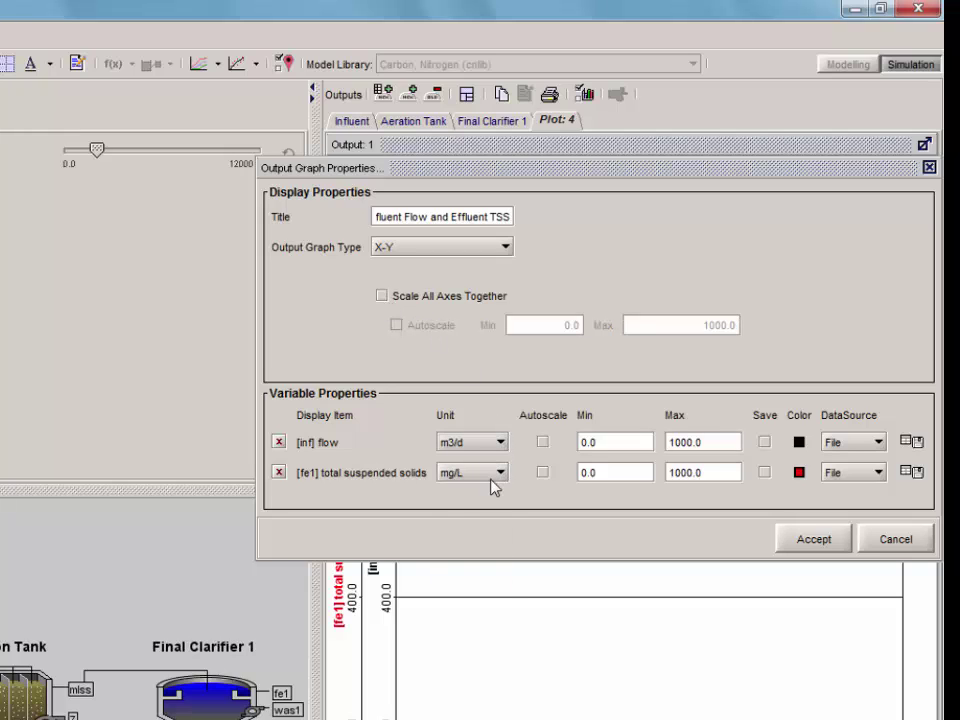
pyautogui.click(499, 472)
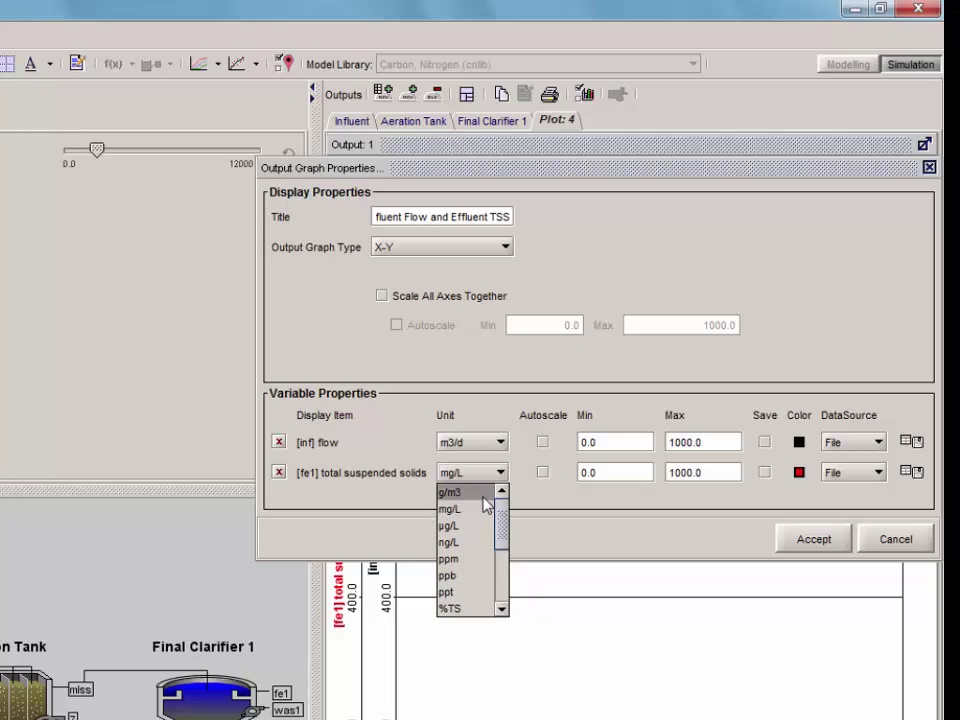
pyautogui.click(487, 493)
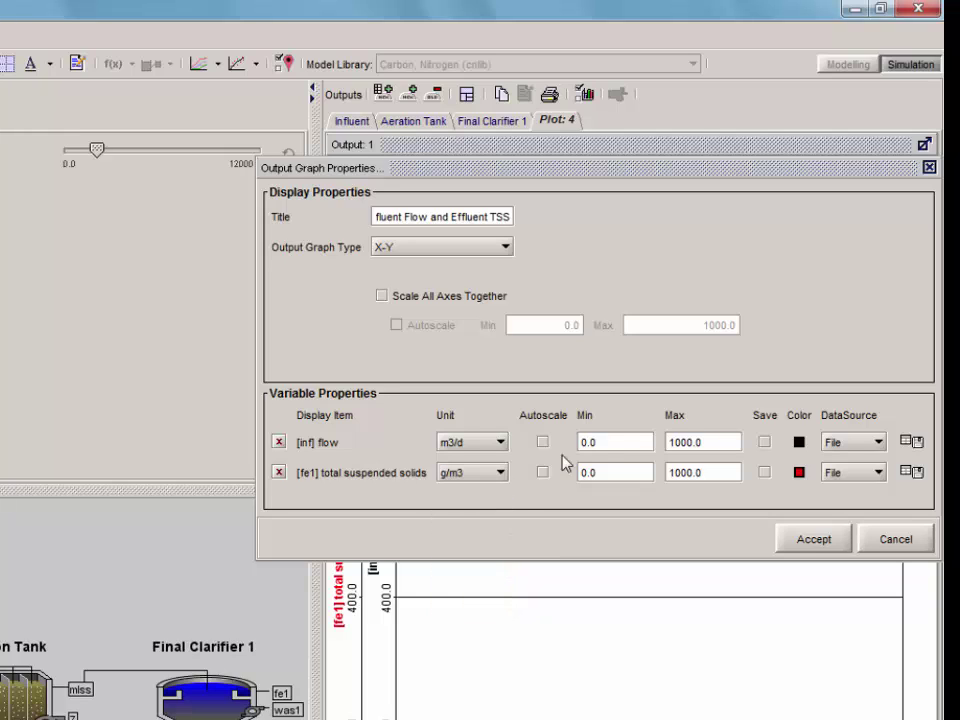
pyautogui.doubleClick(672, 442)
pyautogui.write('10000')
pyautogui.doubleClick(716, 473)
pyautogui.write('150')
# Browse the TSS line colour pickers without changing anything, then apply the graph settings.
pyautogui.click(799, 473)
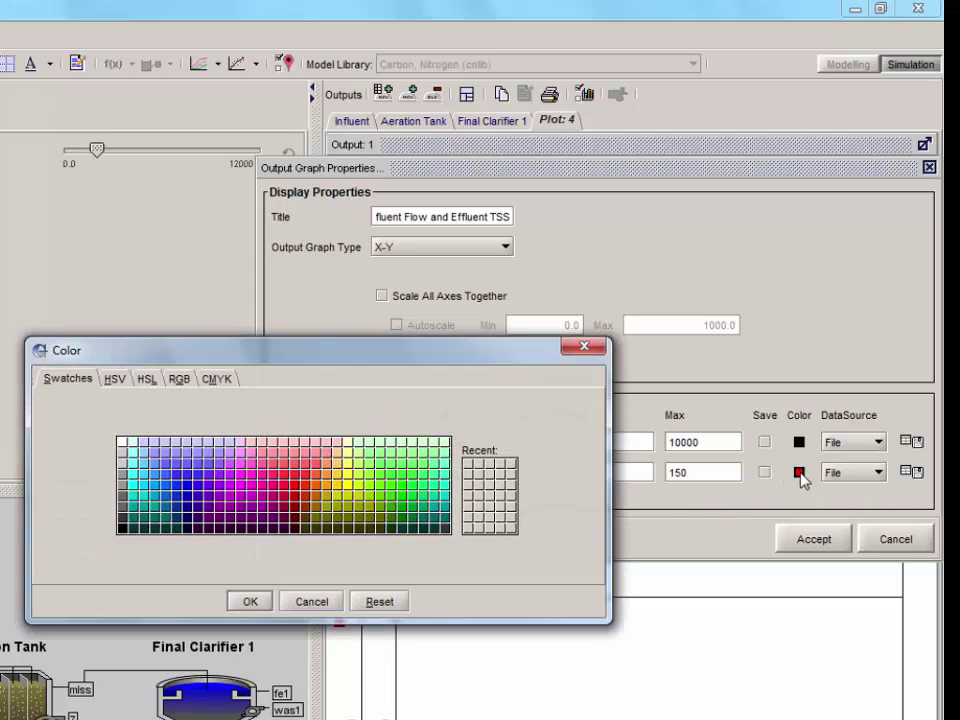
pyautogui.click(108, 382)
pyautogui.click(179, 382)
pyautogui.click(216, 379)
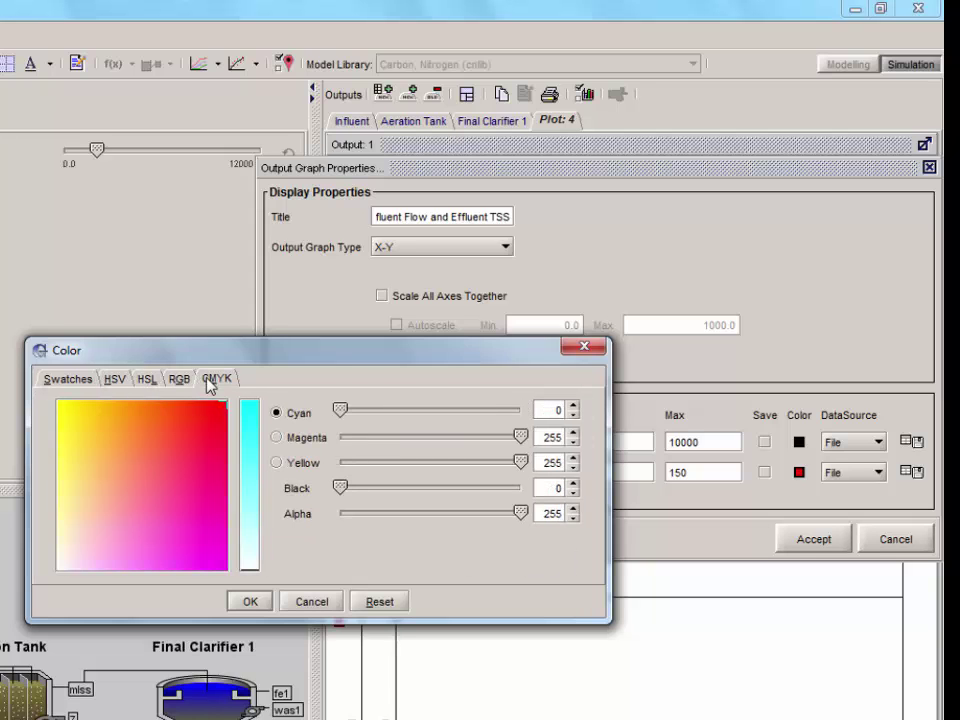
pyautogui.click(584, 350)
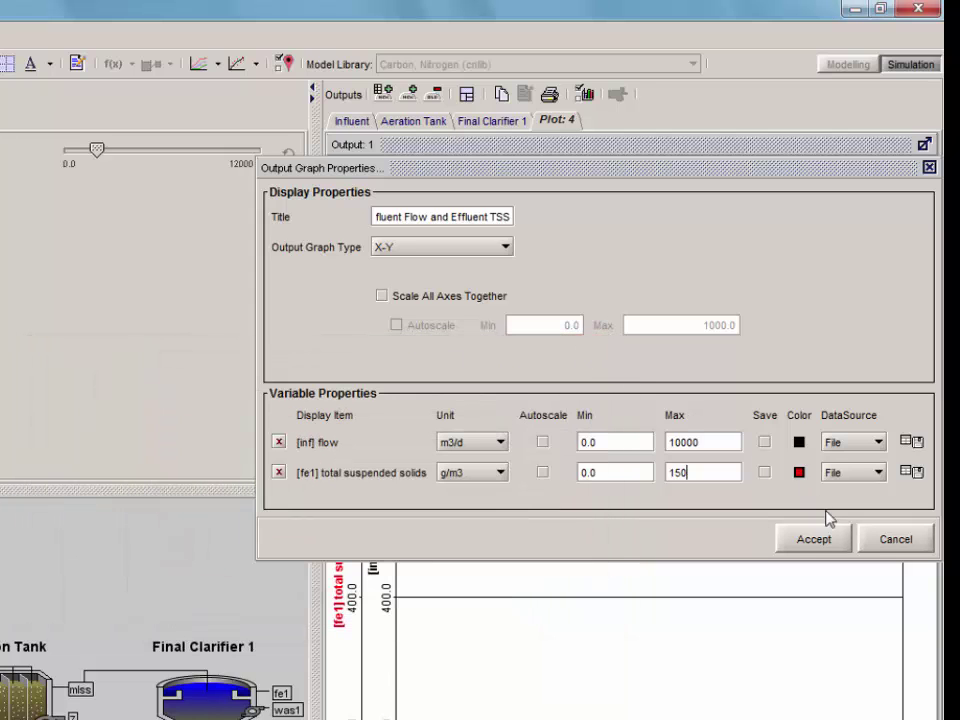
pyautogui.click(836, 539)
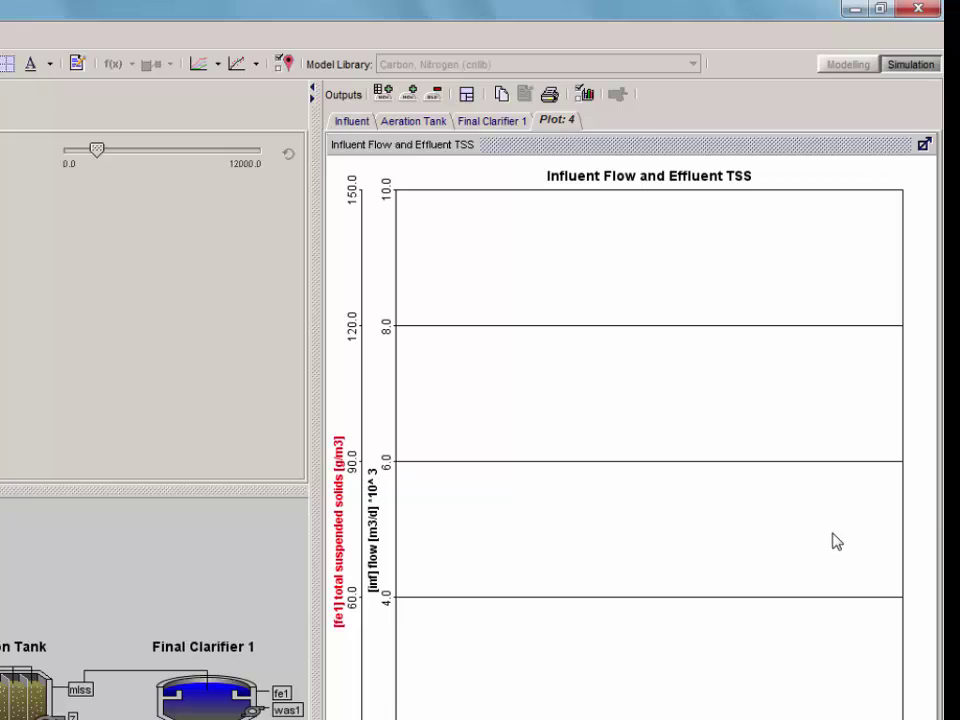
# Run a 20-day simulation while raising influent flow, then reset it to 2000 m3/d.
pyautogui.rightClick(591, 517)
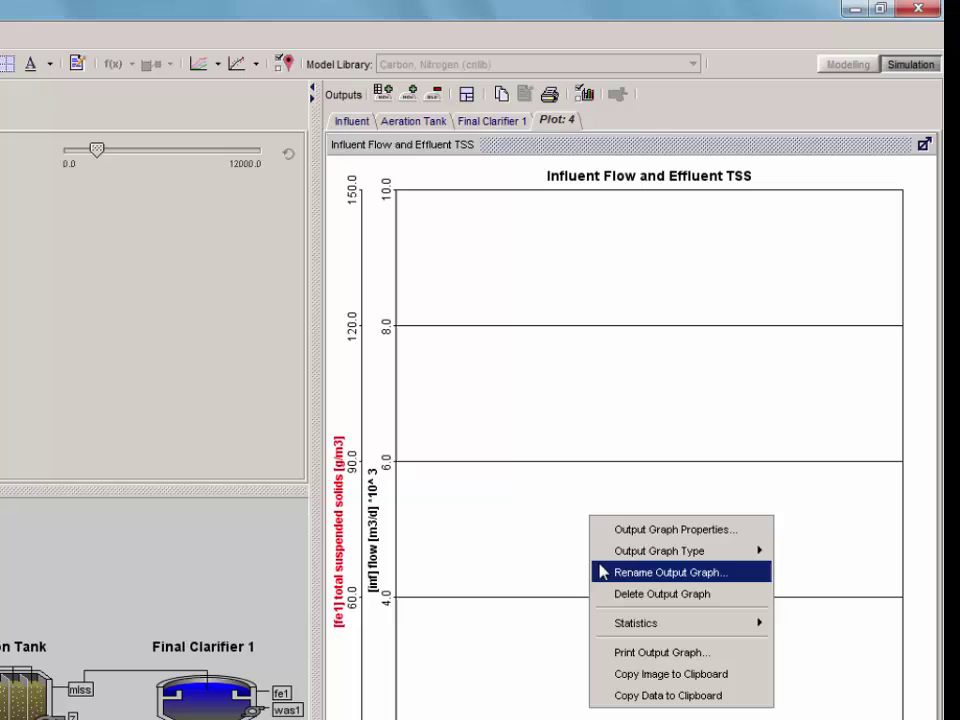
pyautogui.click(576, 514)
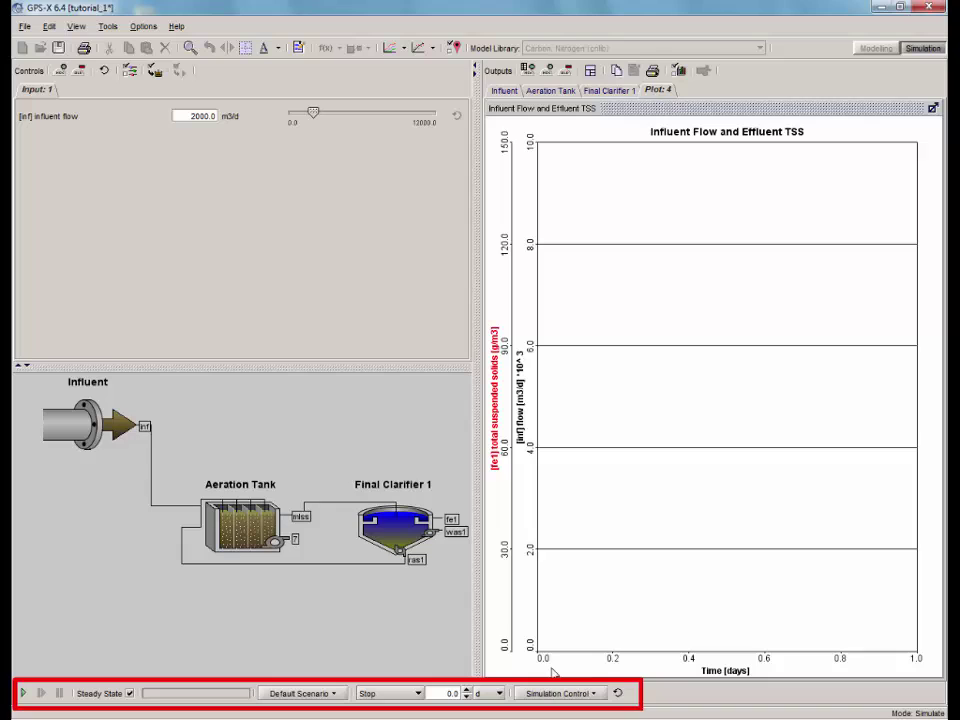
pyautogui.doubleClick(447, 693)
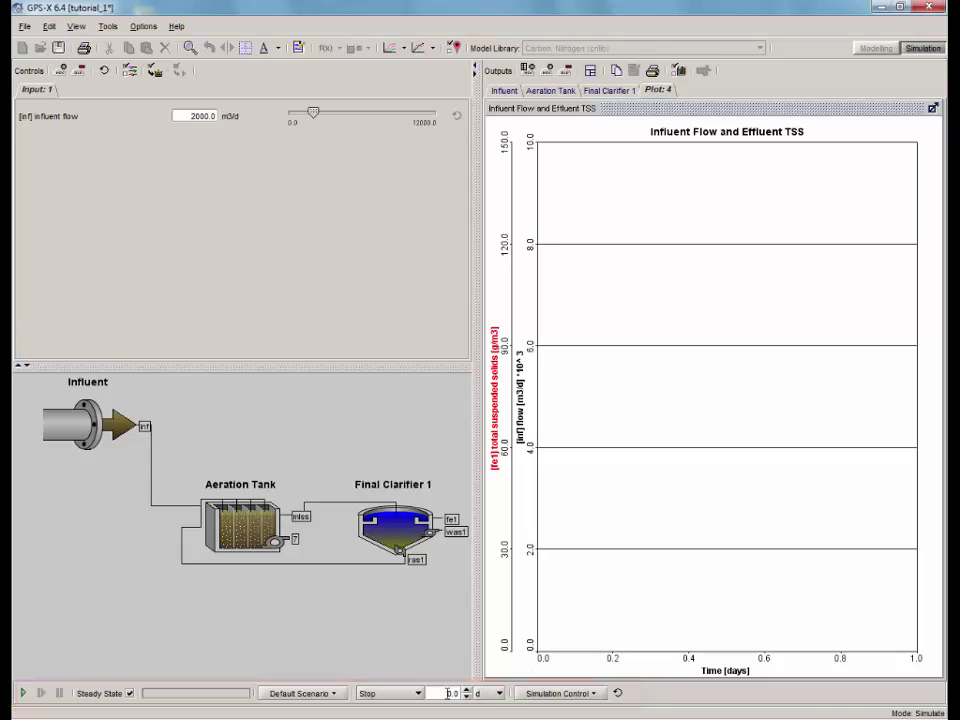
pyautogui.write('20')
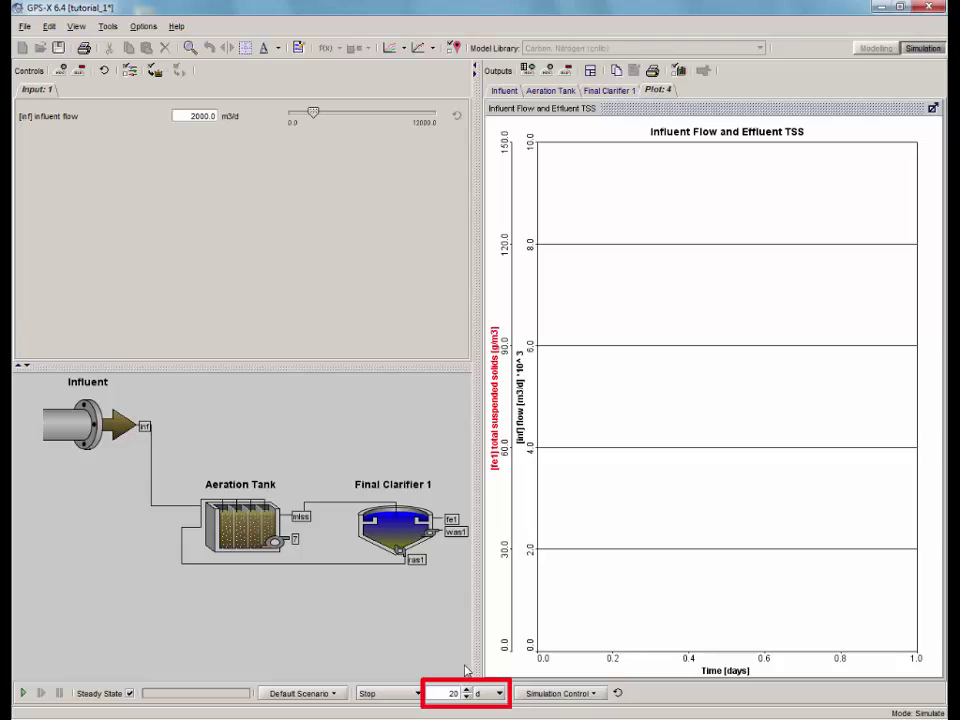
pyautogui.click(24, 694)
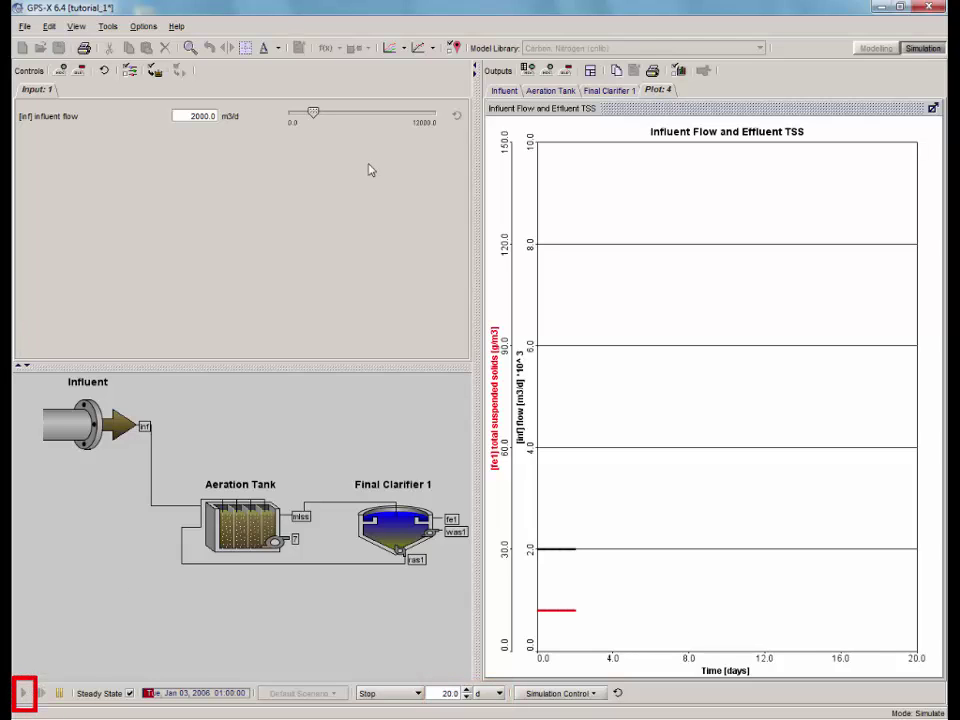
pyautogui.moveTo(313, 112); pyautogui.dragTo(373, 117)
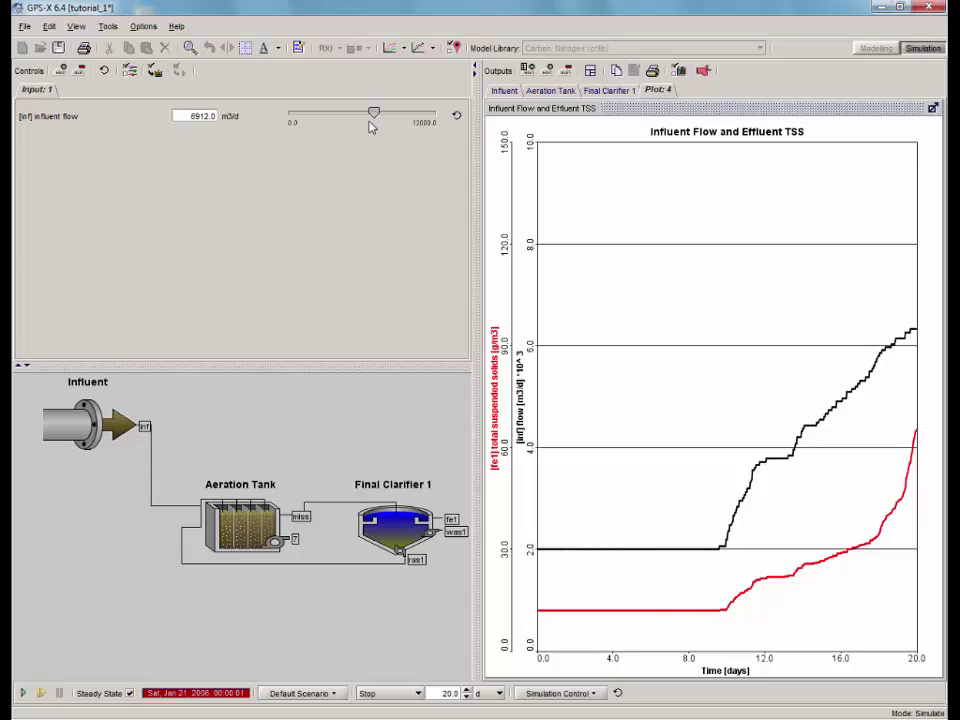
pyautogui.click(458, 117)
pyautogui.click(418, 694)
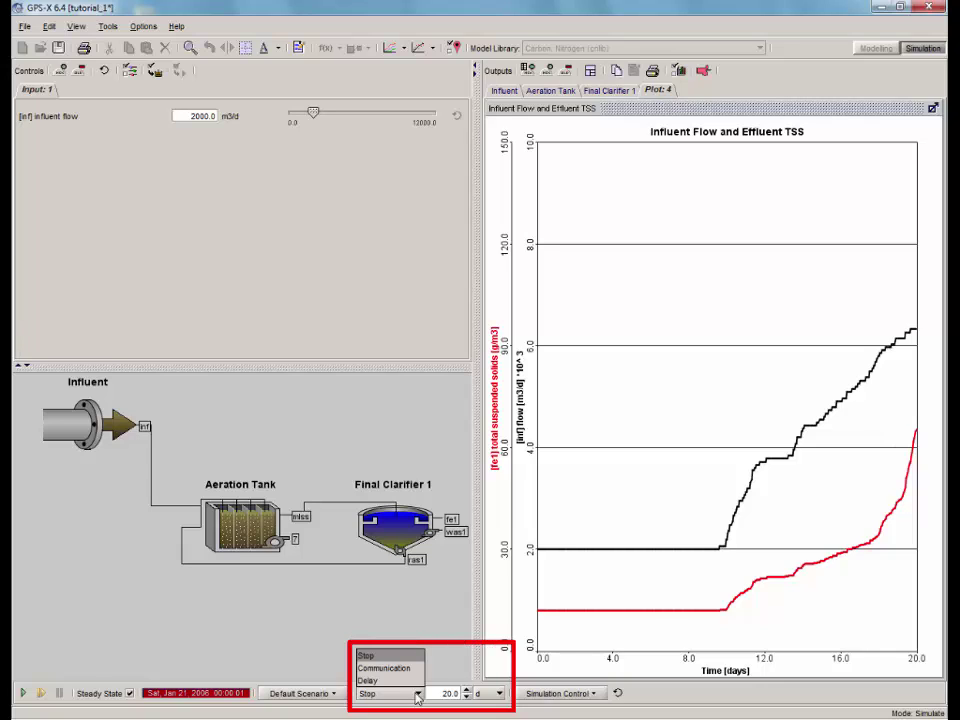
# Rerun in Delay mode, pushing influent flow up to about 7800, then reset it to 2000.0 m3/d.
pyautogui.click(416, 680)
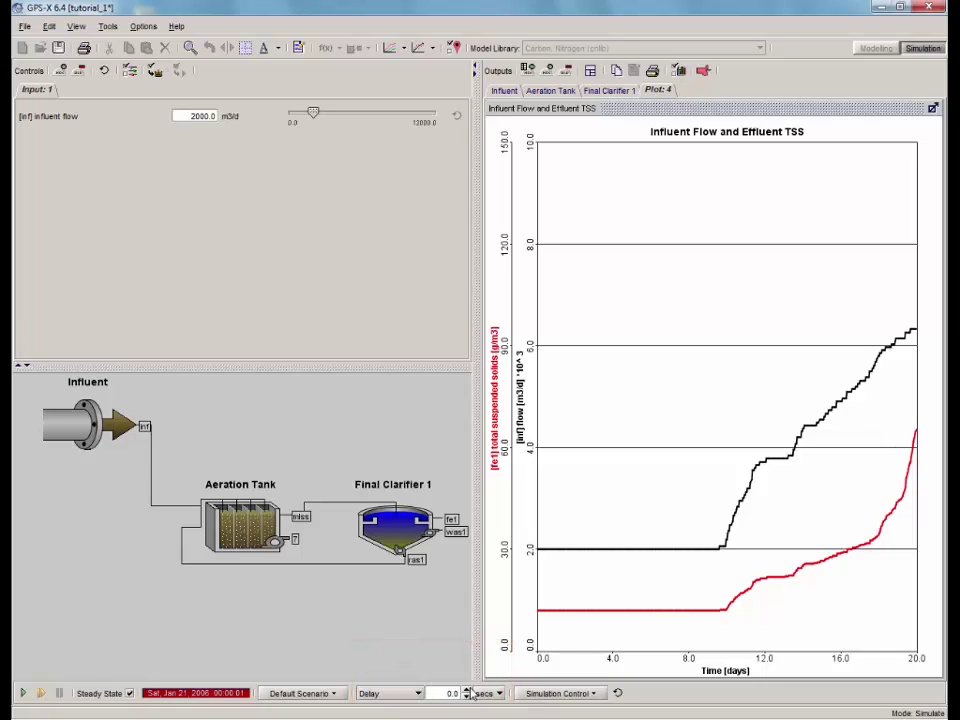
pyautogui.click(22, 693)
pyautogui.moveTo(316, 113); pyautogui.dragTo(383, 116)
pyautogui.moveTo(381, 115); pyautogui.dragTo(298, 112)
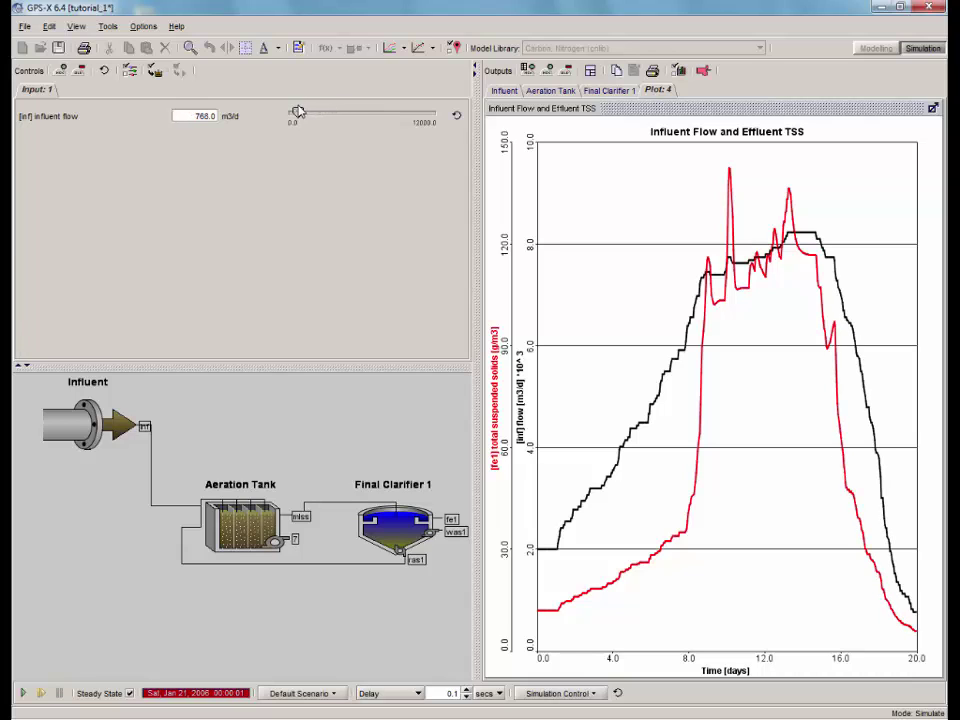
pyautogui.click(456, 116)
# Add a new plot page showing Final Clarifier 1's [fe1] suspended solids, enlarged to fill the outputs area.
pyautogui.click(546, 72)
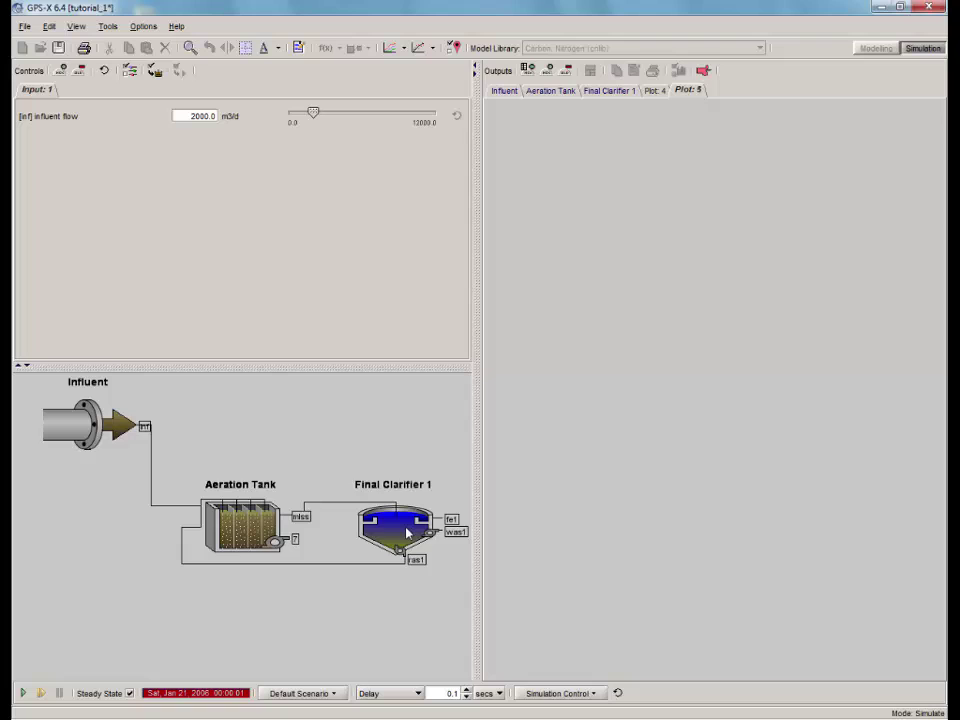
pyautogui.rightClick(398, 533)
pyautogui.moveTo(421, 597)
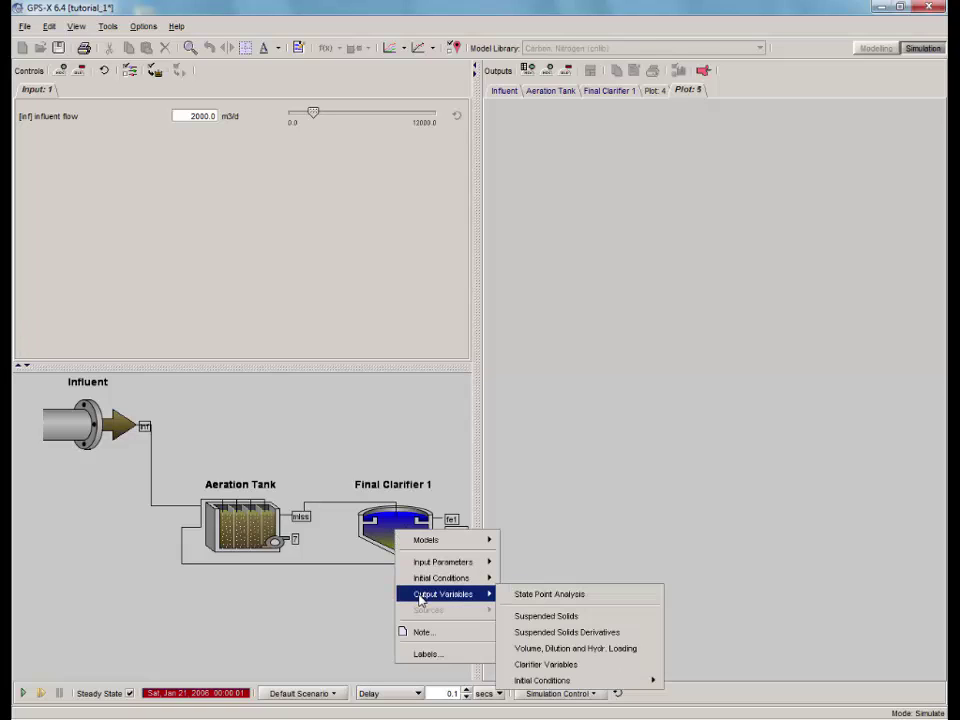
pyautogui.click(622, 620)
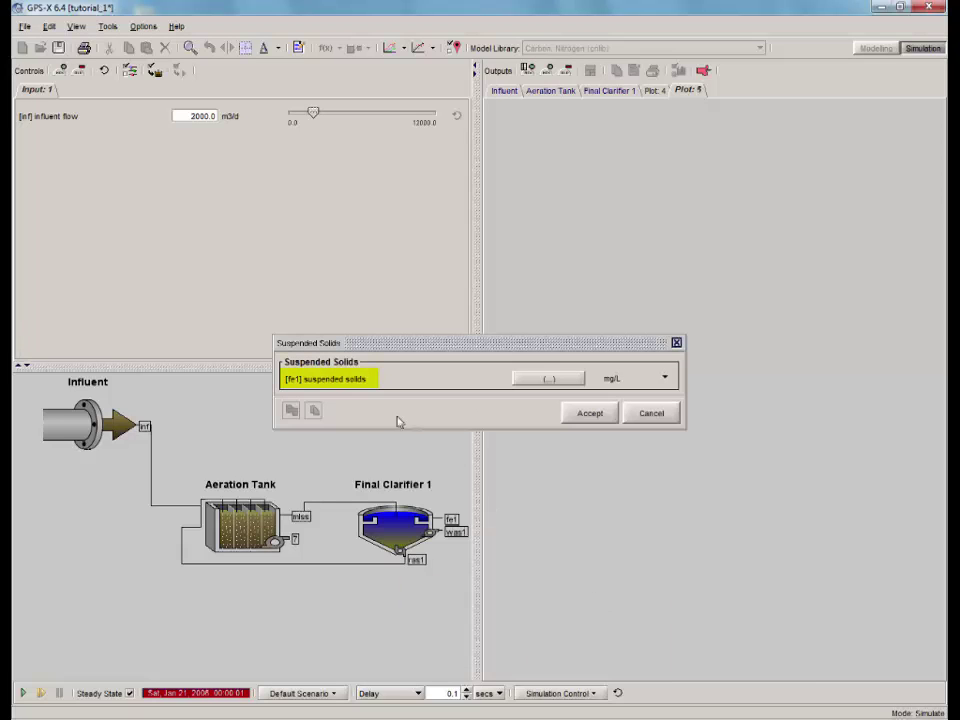
pyautogui.moveTo(352, 387); pyautogui.dragTo(541, 260)
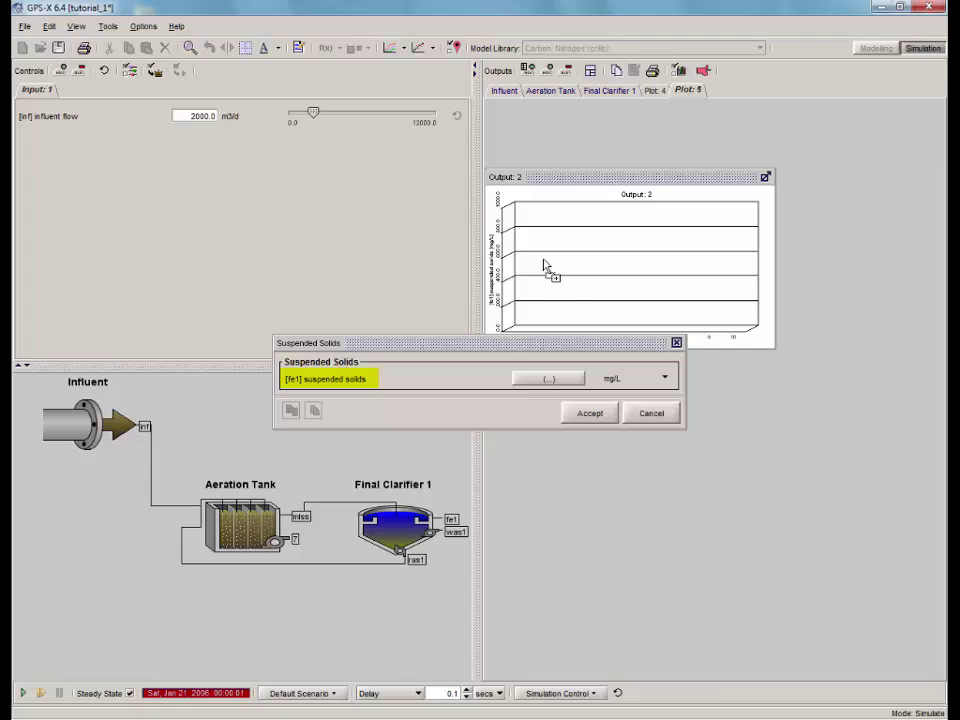
pyautogui.click(574, 416)
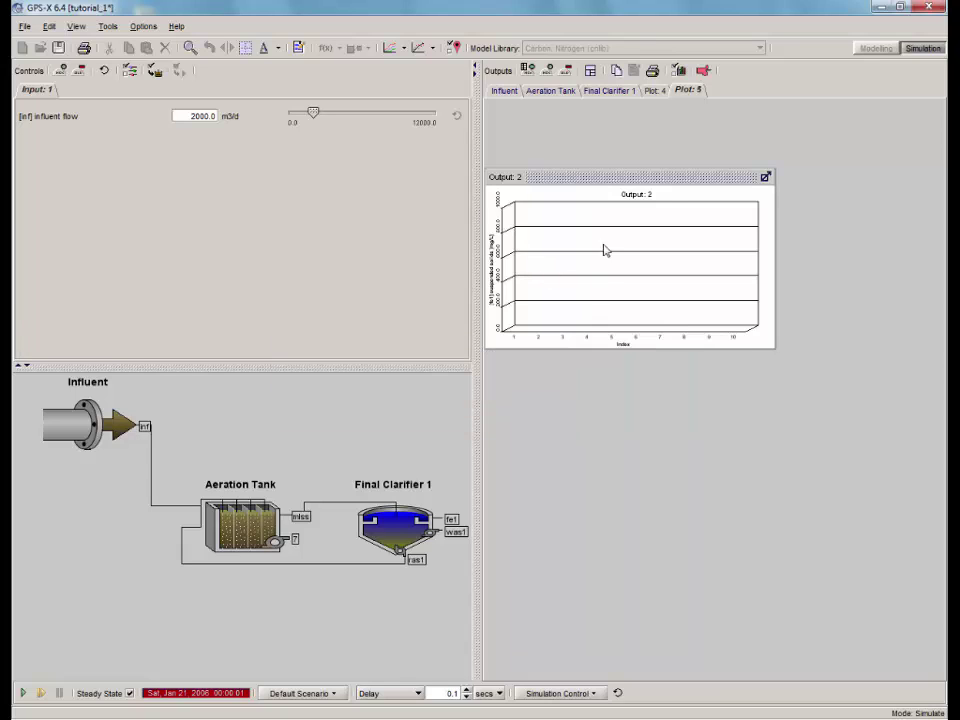
pyautogui.click(591, 71)
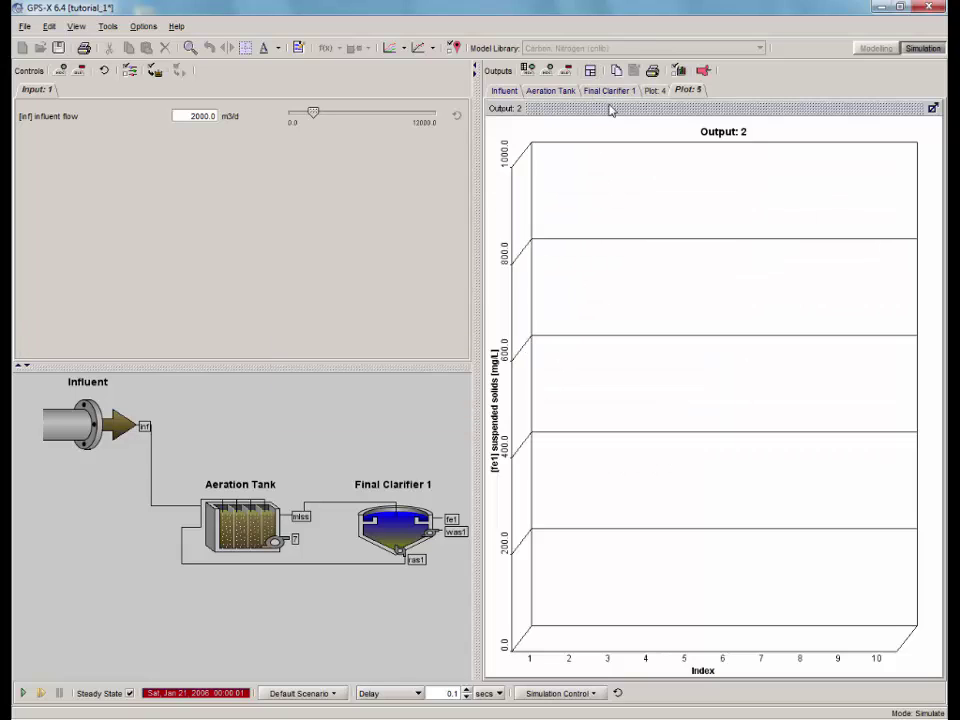
# Make it a horizontal bar chart titled 'Final Clarifier Solids Profile' and begin renaming the page Solids Profile.
pyautogui.rightClick(655, 203)
pyautogui.moveTo(720, 223)
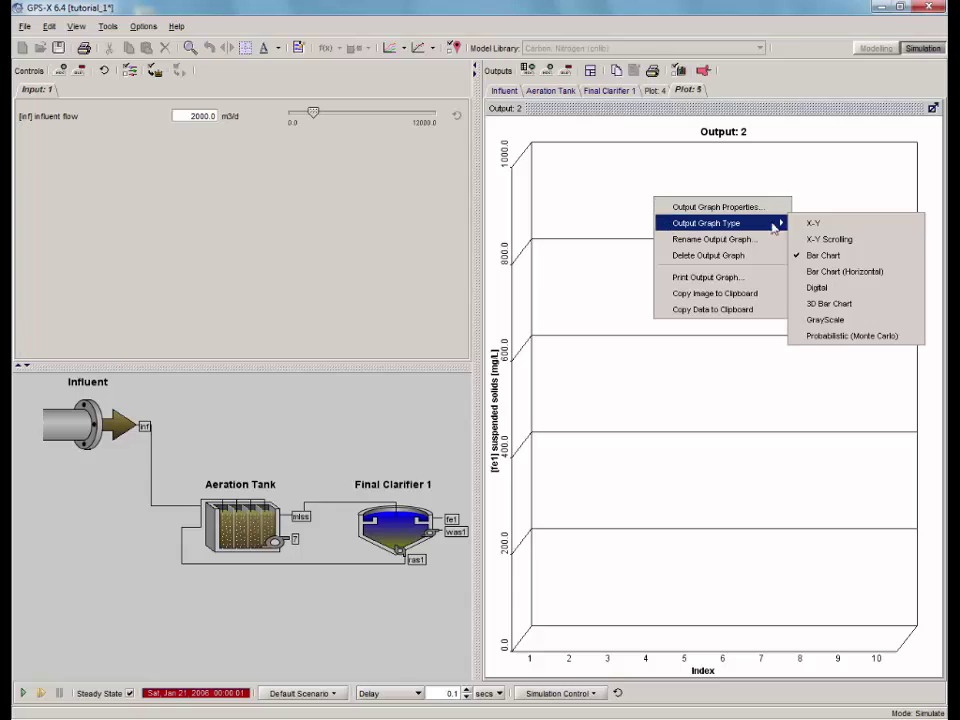
pyautogui.click(893, 274)
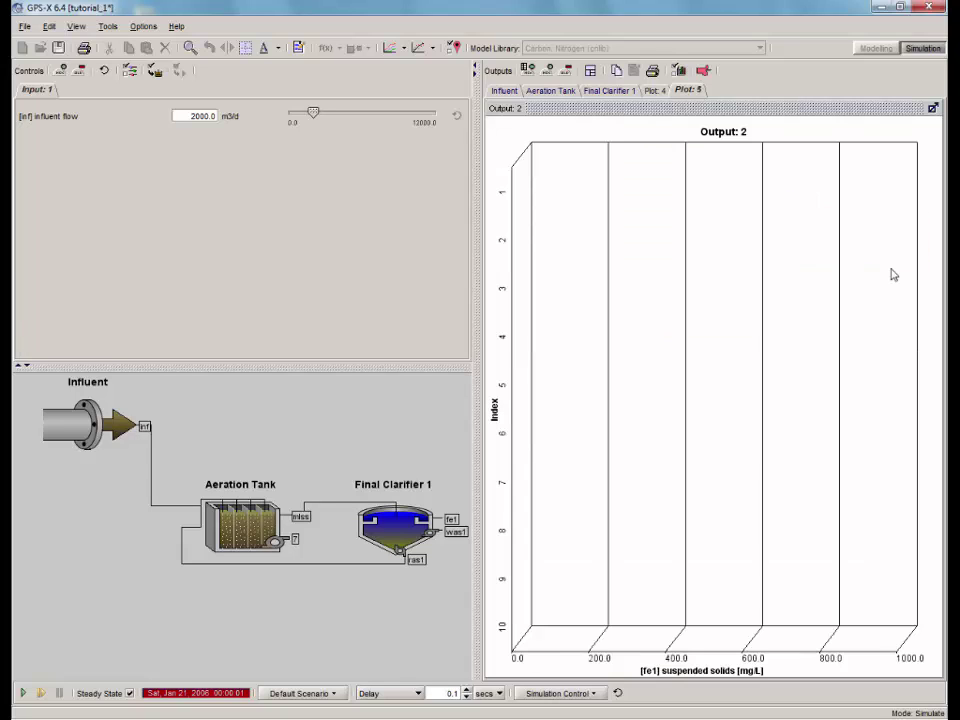
pyautogui.rightClick(634, 244)
pyautogui.click(639, 283)
pyautogui.write('Final C')
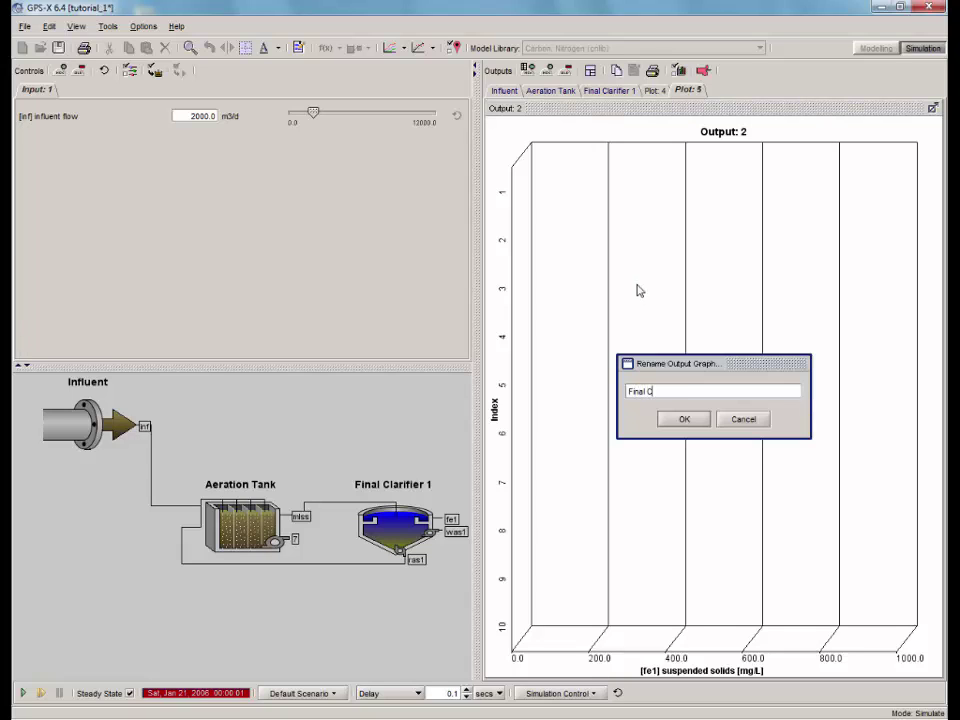
pyautogui.write('larifier Solids Profile')
pyautogui.click(690, 419)
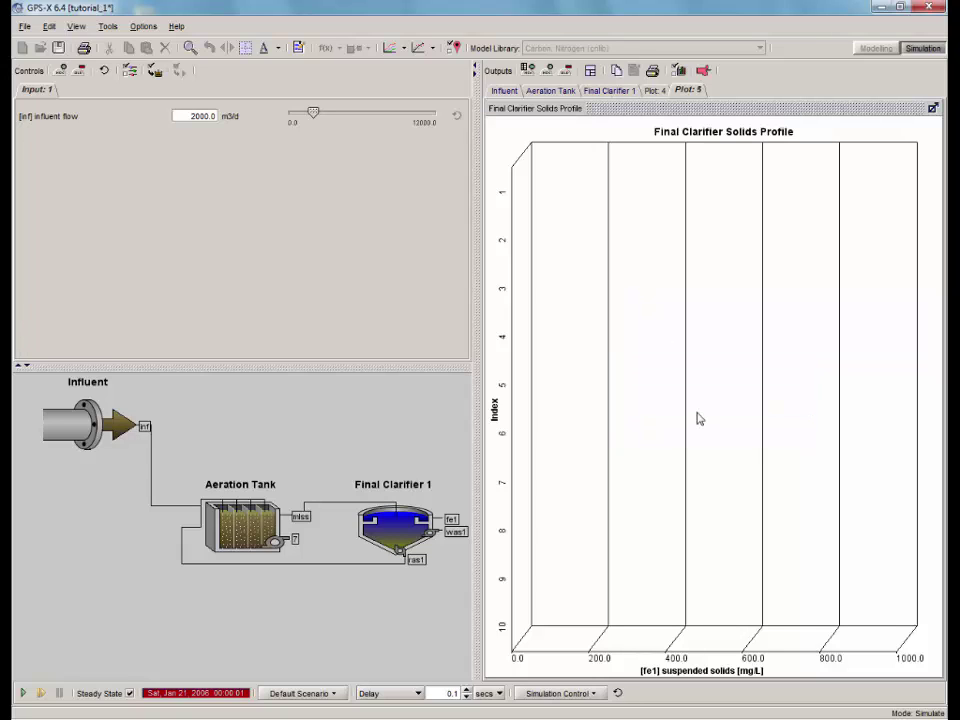
pyautogui.doubleClick(694, 91)
pyautogui.write('Sulids Profile')
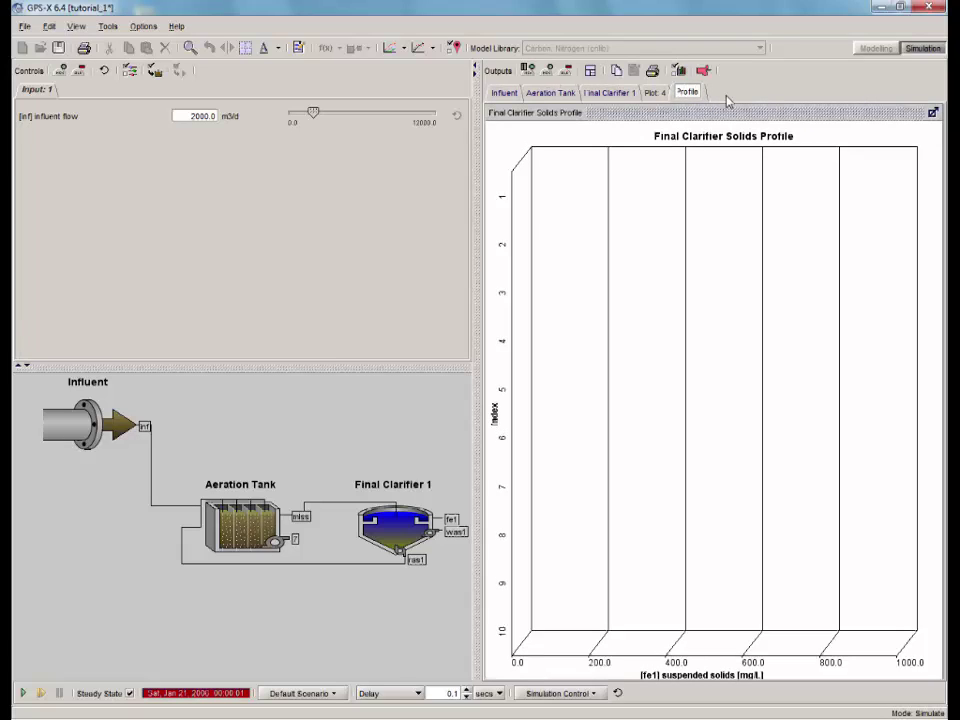
# Commit the page name and run the simulation in Stop mode to day 10.
pyautogui.press('Return')
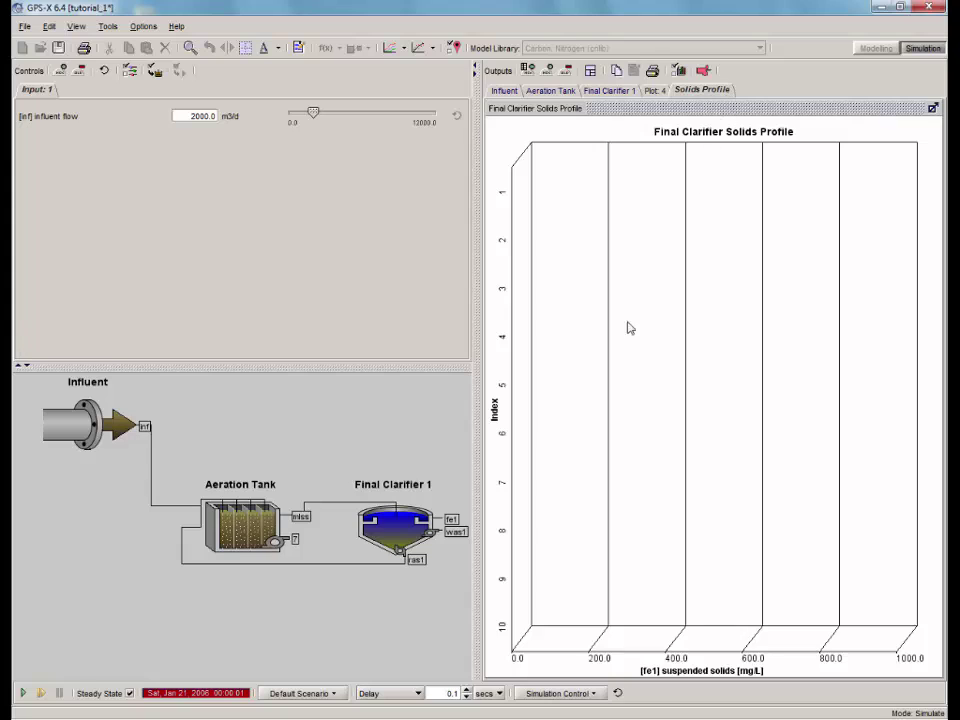
pyautogui.click(410, 693)
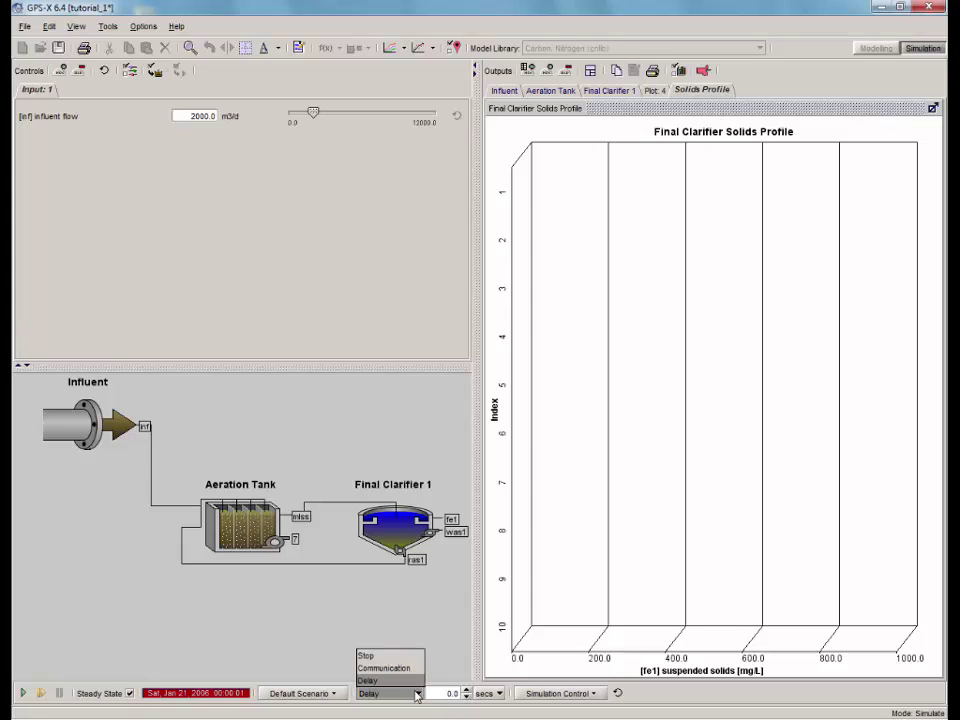
pyautogui.click(410, 658)
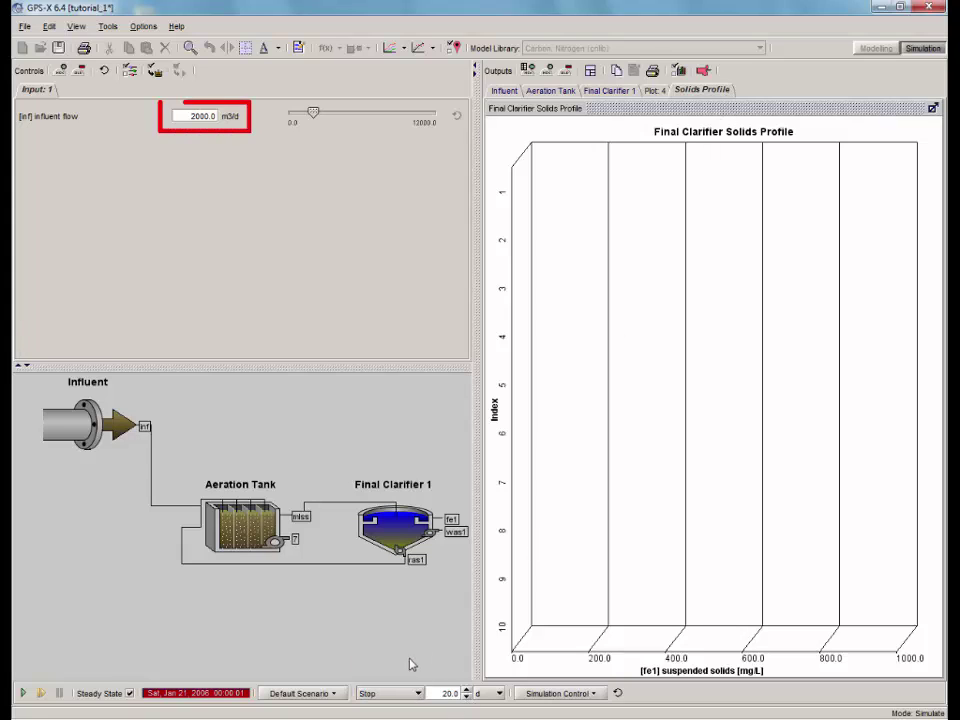
pyautogui.doubleClick(450, 693)
pyautogui.write('10')
pyautogui.click(24, 694)
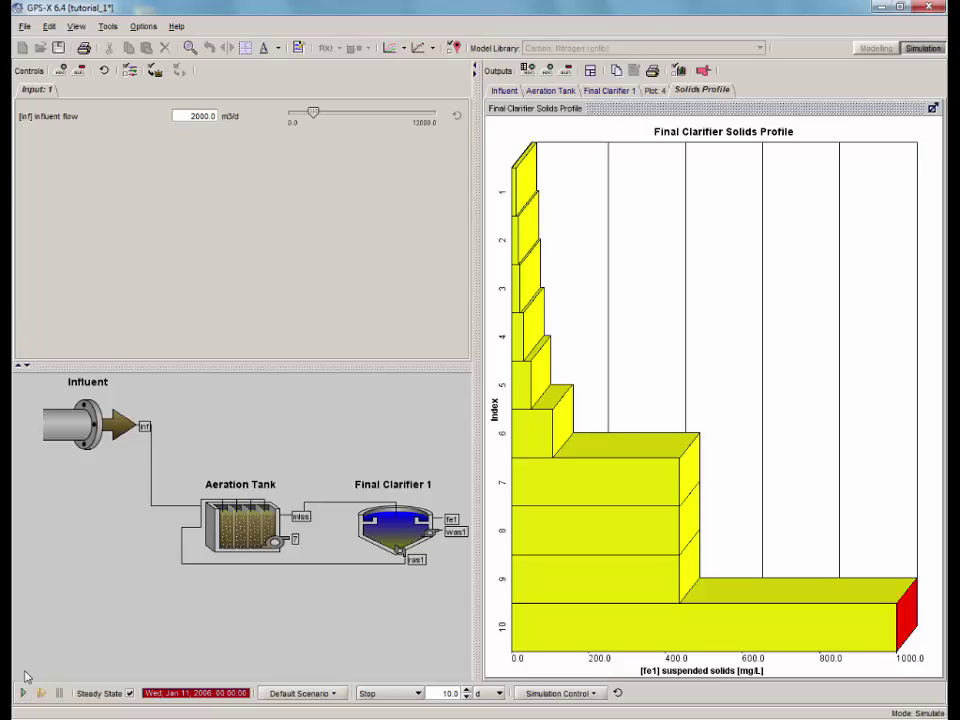
# Set influent flow to 5000 m3/d and continue the simulation to day 20.
pyautogui.doubleClick(200, 116)
pyautogui.write('5000')
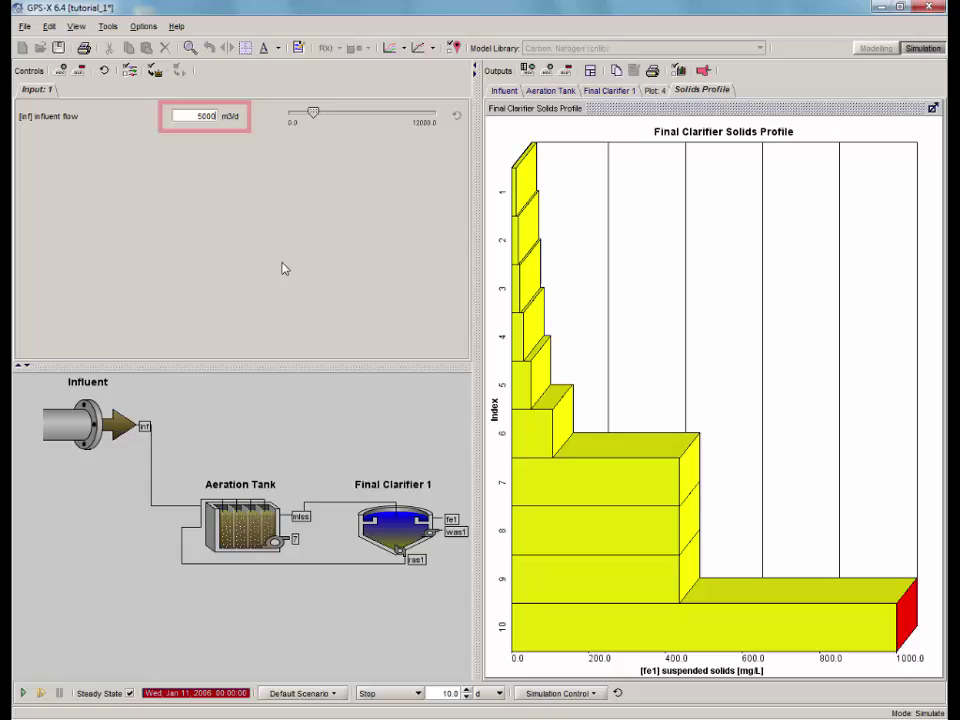
pyautogui.click(442, 695)
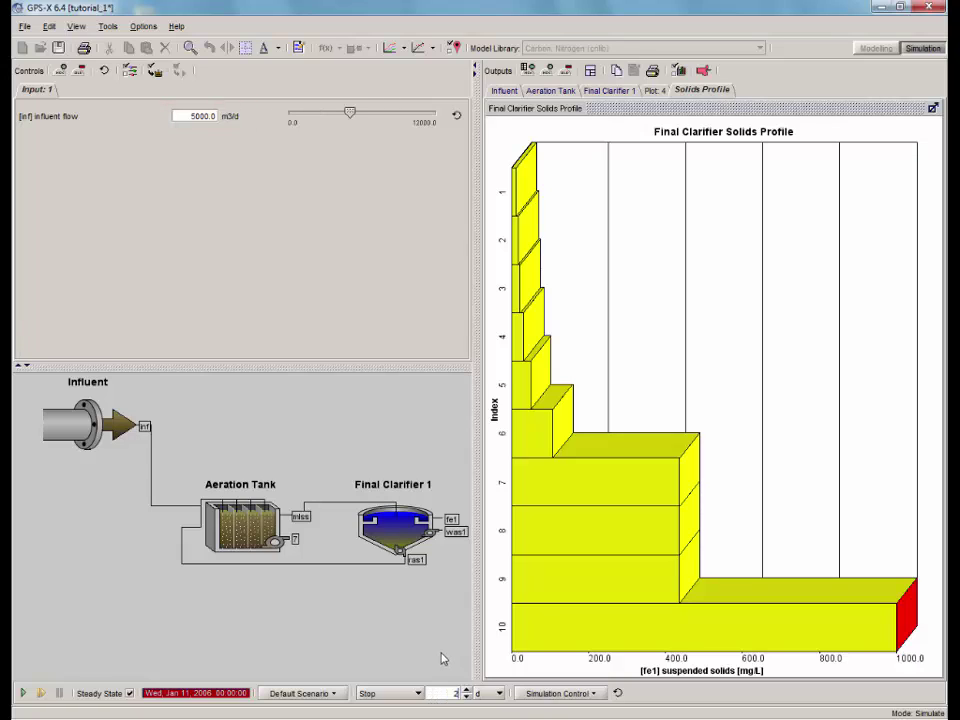
pyautogui.write('20')
pyautogui.press('Return')
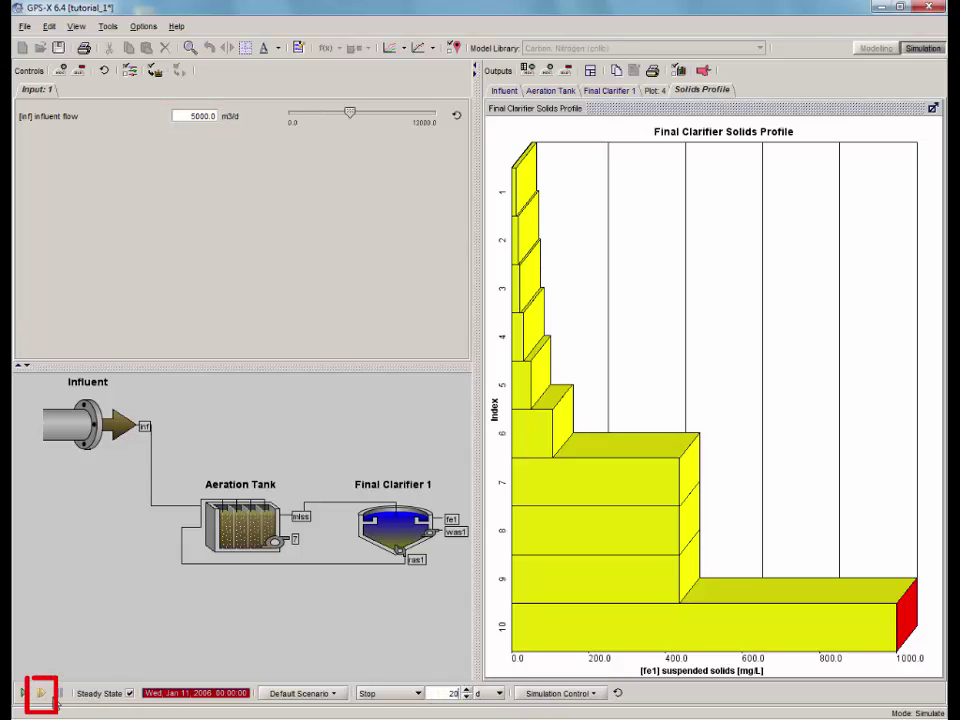
pyautogui.click(42, 694)
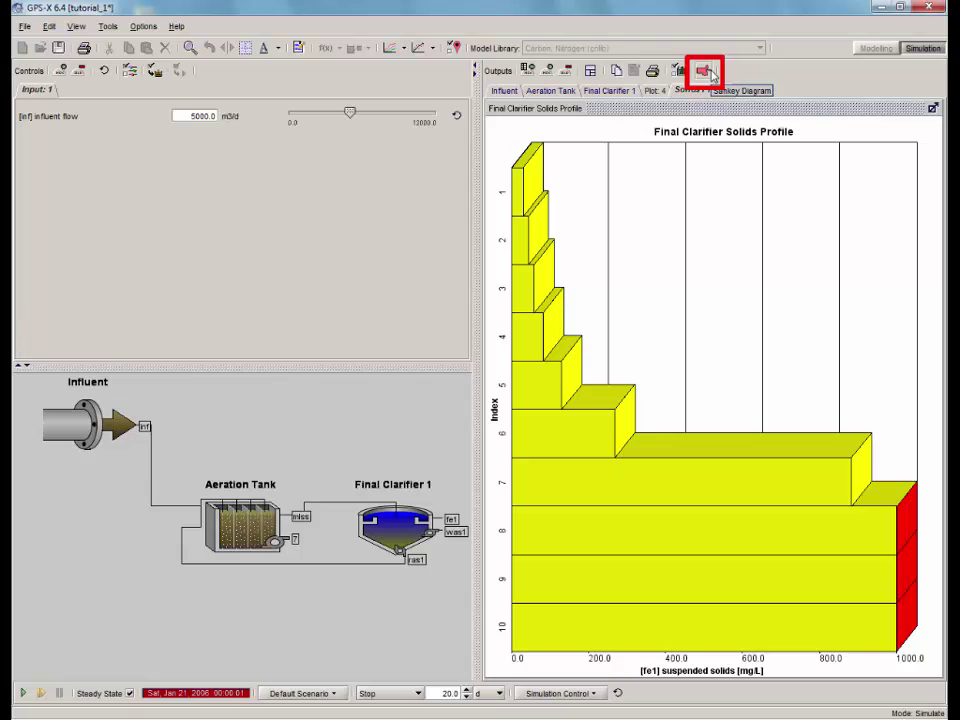
# Open the Sankey diagram and toggle its flow bands and value labels off and back on.
pyautogui.click(705, 71)
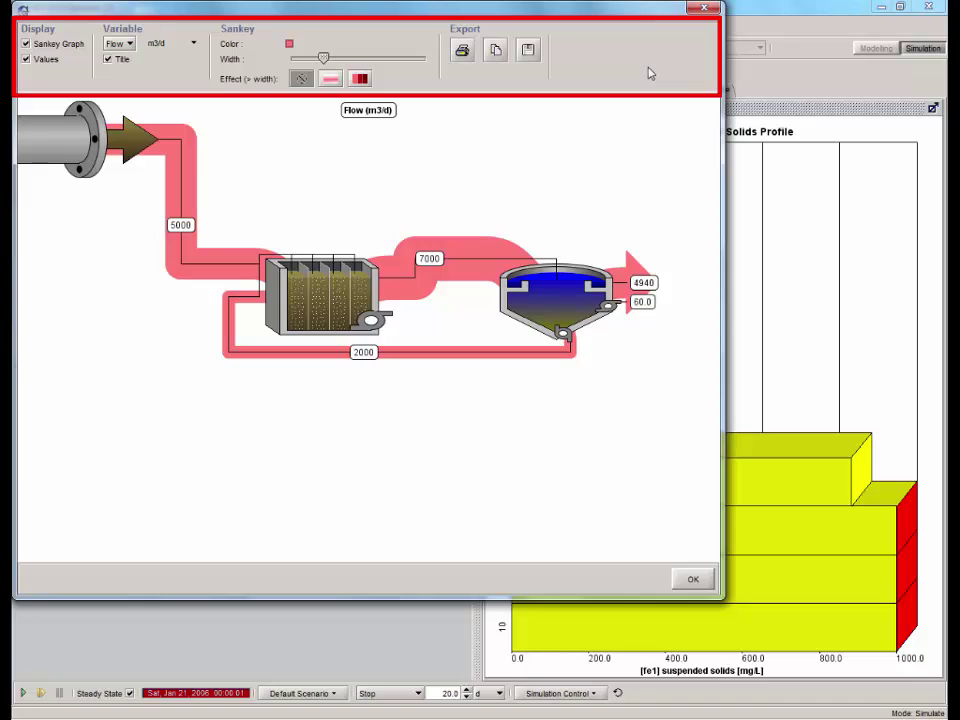
pyautogui.click(25, 44)
pyautogui.click(25, 59)
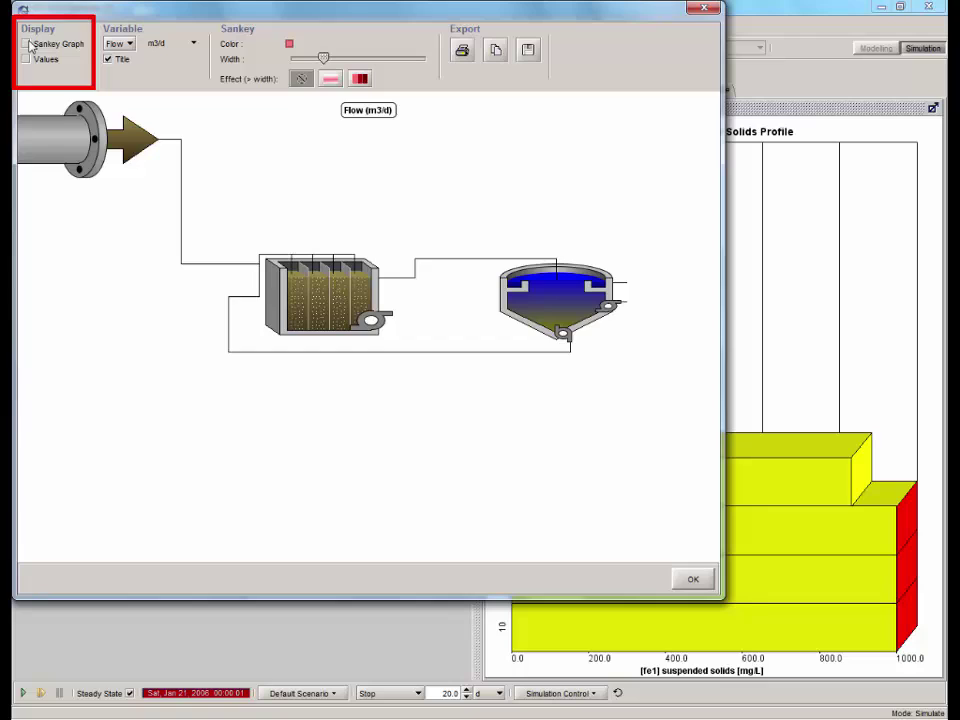
pyautogui.click(26, 44)
pyautogui.click(26, 59)
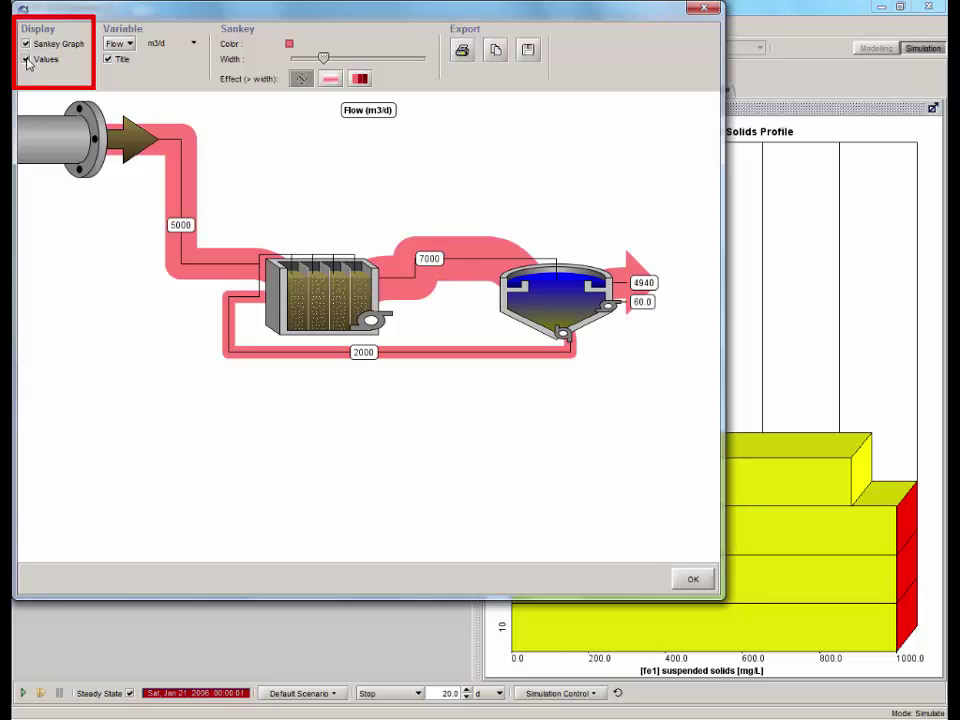
# Preview TSS, COD and TN in the diagram, return to Flow, and toggle the title.
pyautogui.click(127, 43)
pyautogui.click(120, 71)
pyautogui.click(126, 43)
pyautogui.click(120, 83)
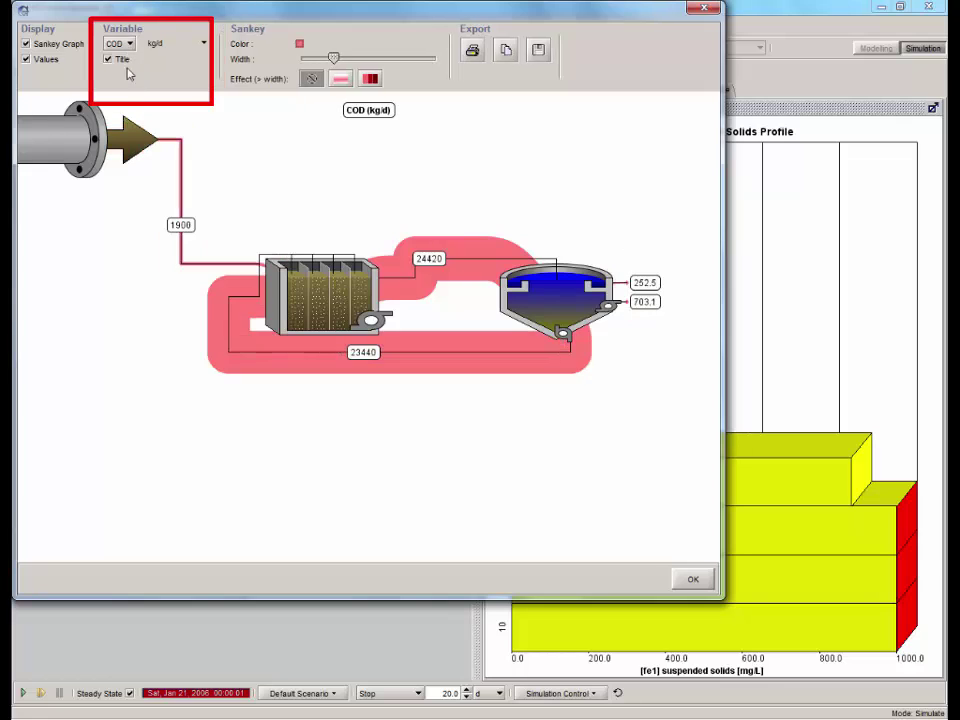
pyautogui.click(126, 43)
pyautogui.click(120, 95)
pyautogui.click(126, 43)
pyautogui.click(122, 59)
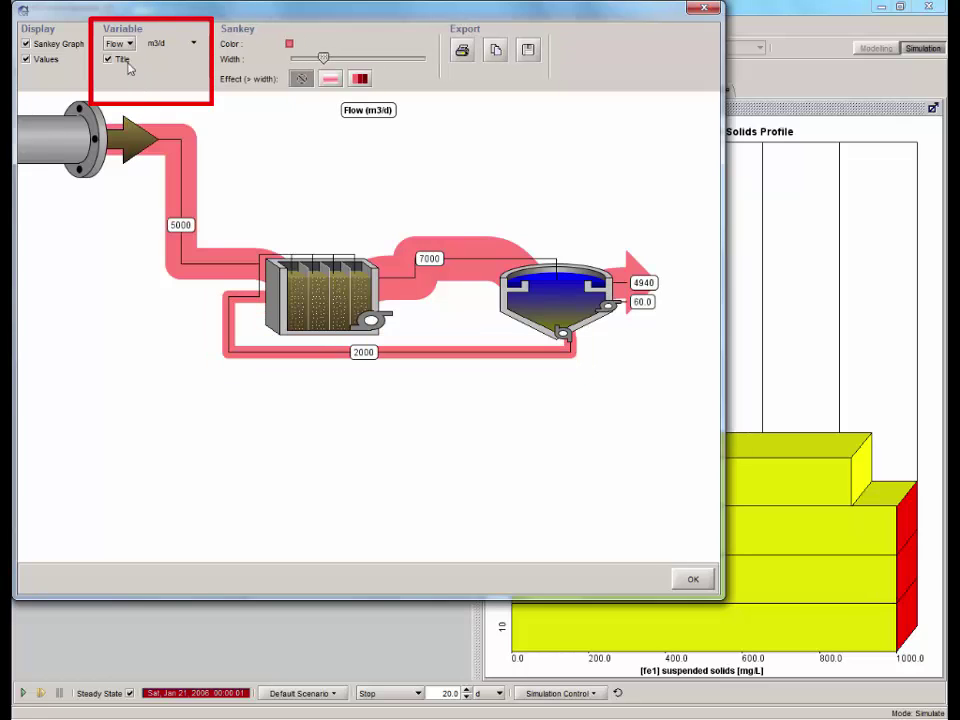
pyautogui.click(110, 61)
pyautogui.click(110, 61)
# Colour the bands green, widen them, and add a halo with dark-green incoming flows.
pyautogui.click(289, 43)
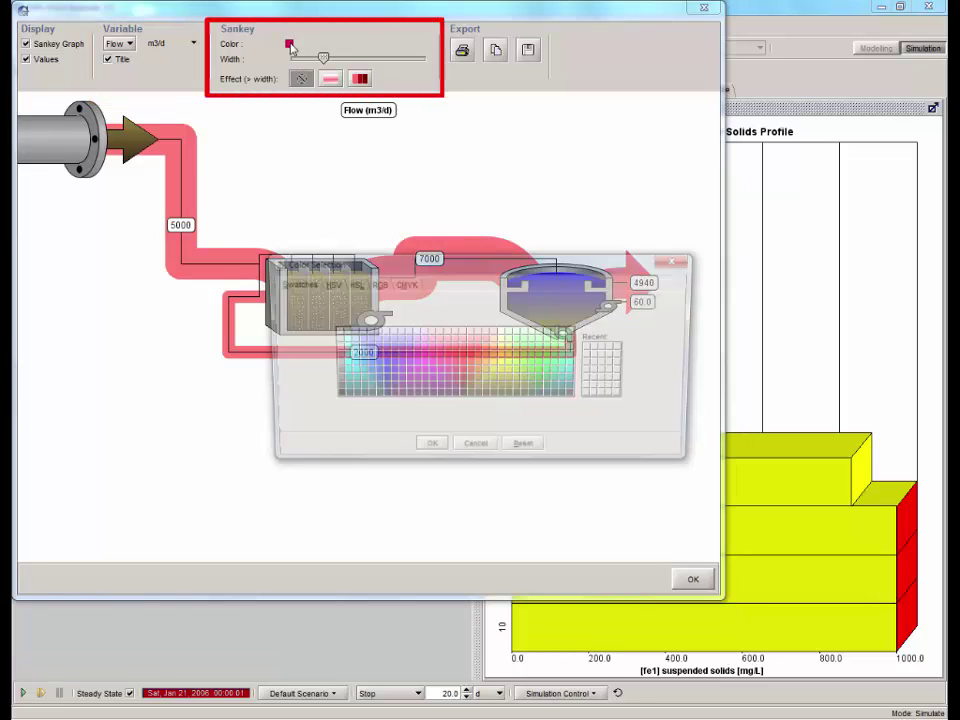
pyautogui.click(540, 380)
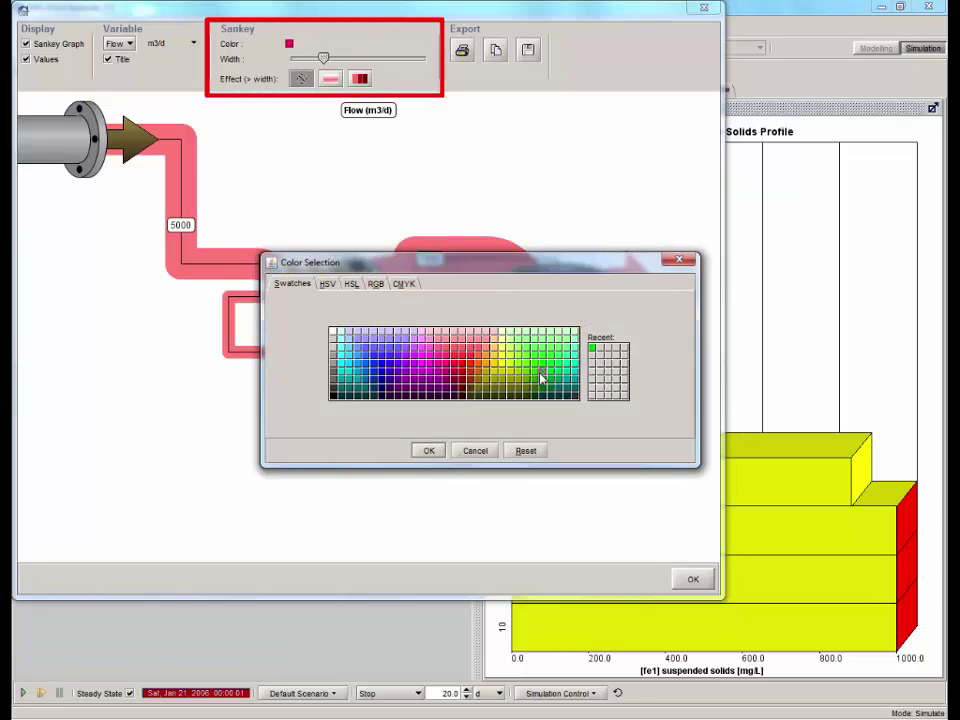
pyautogui.click(437, 451)
pyautogui.moveTo(325, 58); pyautogui.dragTo(390, 60)
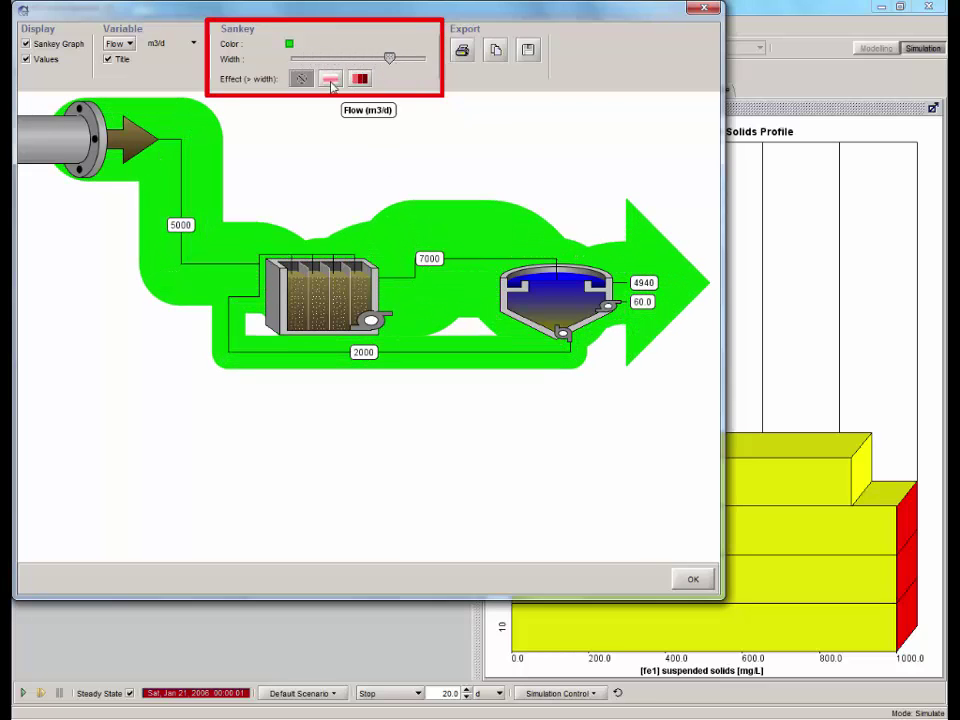
pyautogui.click(330, 79)
pyautogui.click(360, 79)
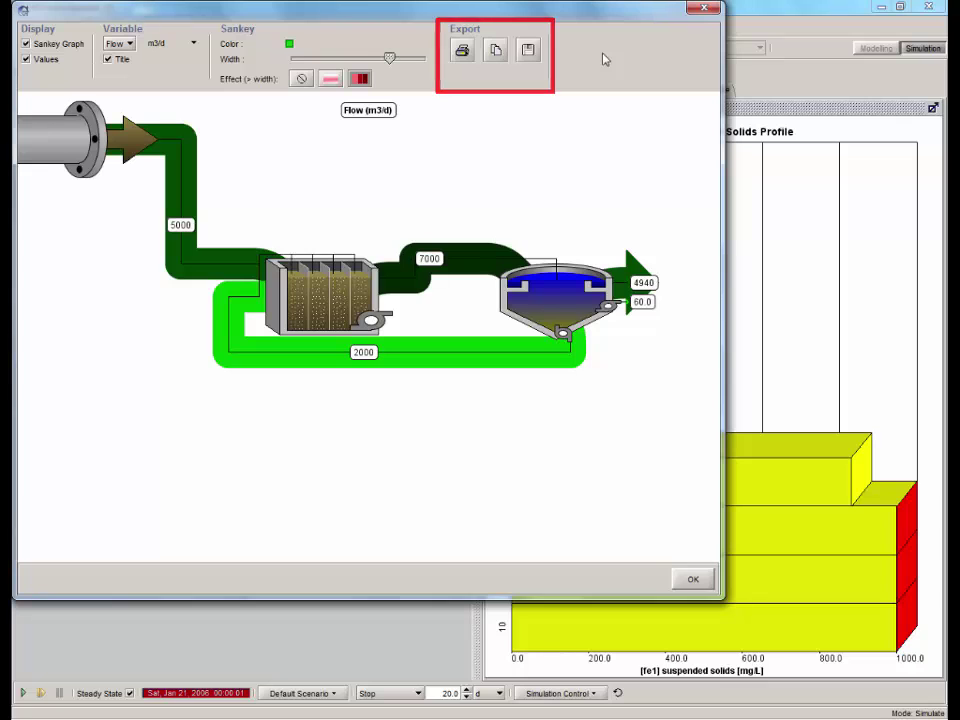
pyautogui.click(699, 579)
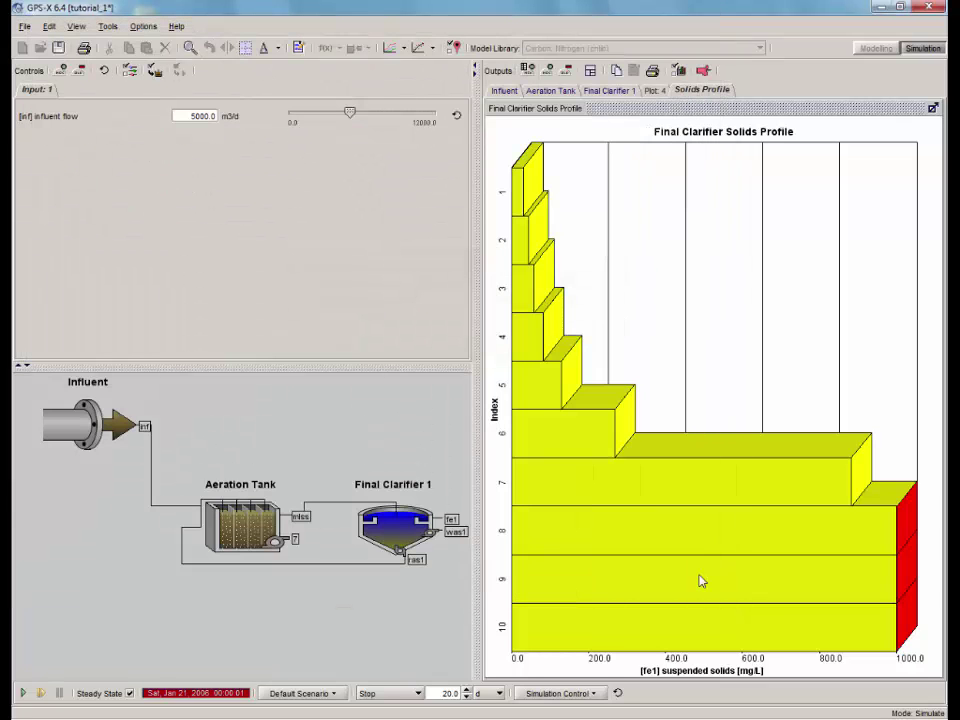